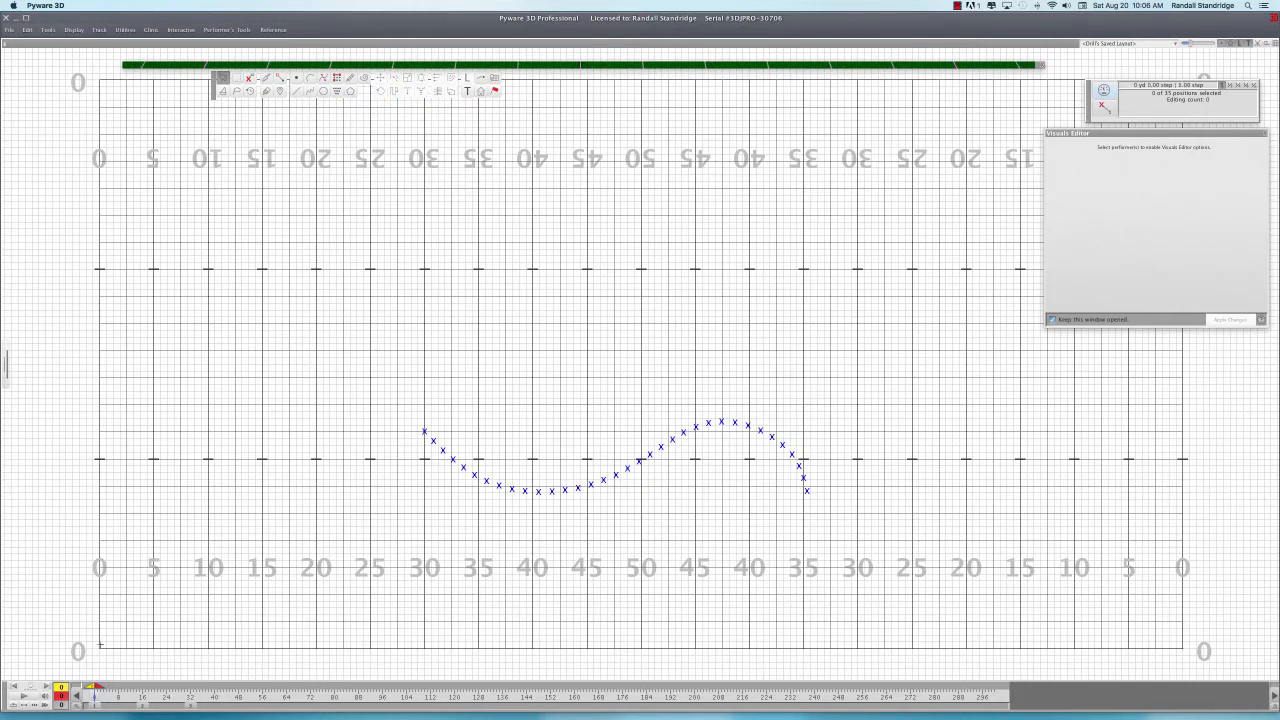
At count 16, divide the whole S-curve of performers into halves, and select each half in turn to check the split
{"action": "left_click", "coordinate": [144, 696]}
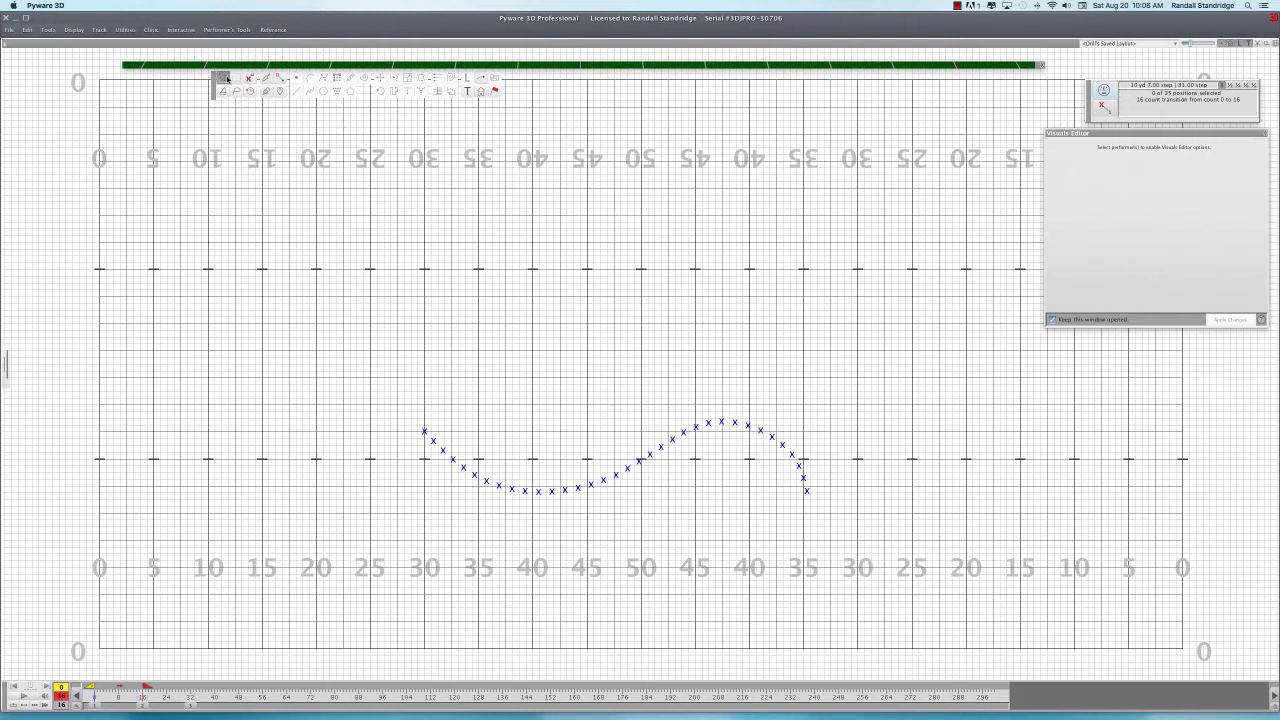
{"action": "left_click_drag", "start_coordinate": [530, 542], "coordinate": [596, 454]}
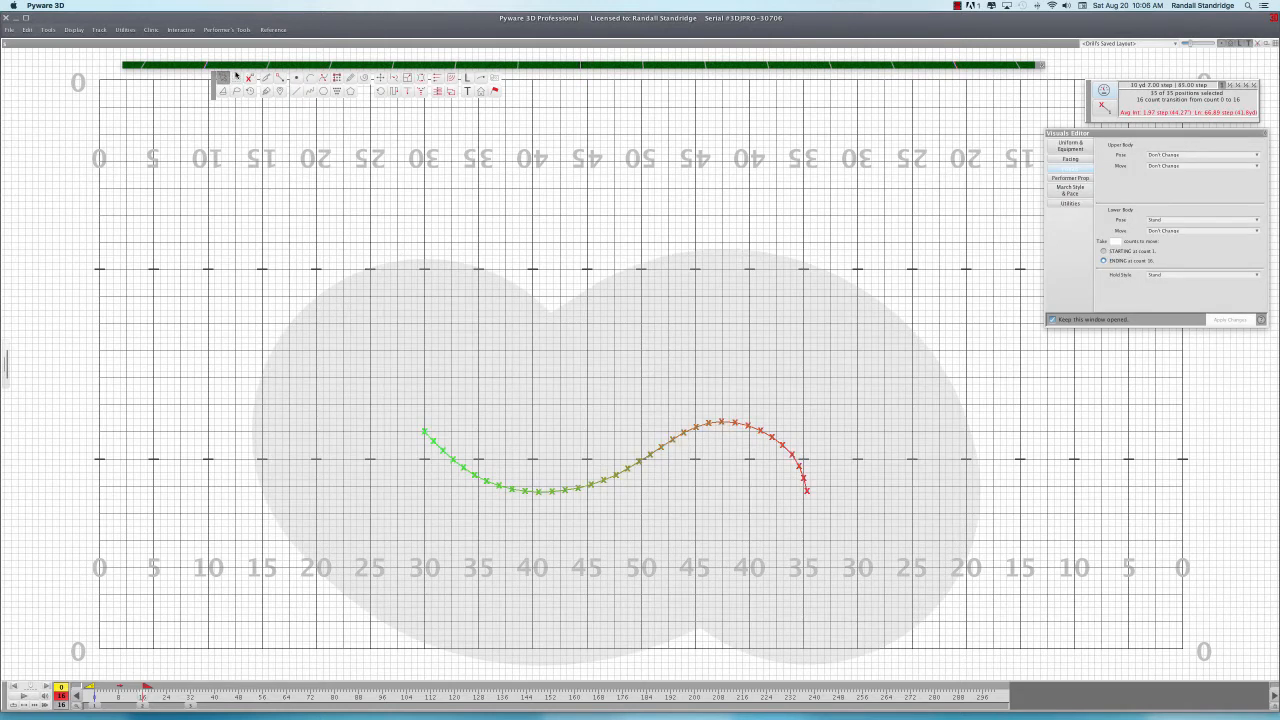
{"action": "left_click", "coordinate": [266, 91]}
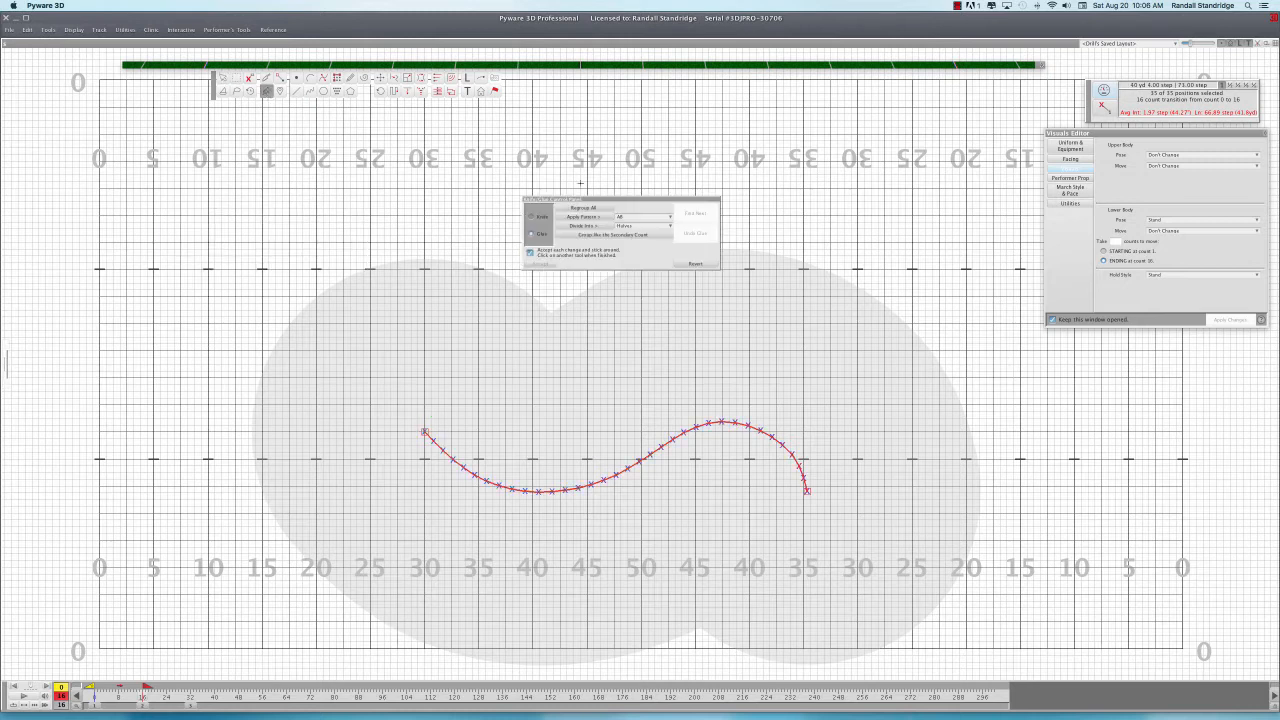
{"action": "left_click", "coordinate": [640, 226]}
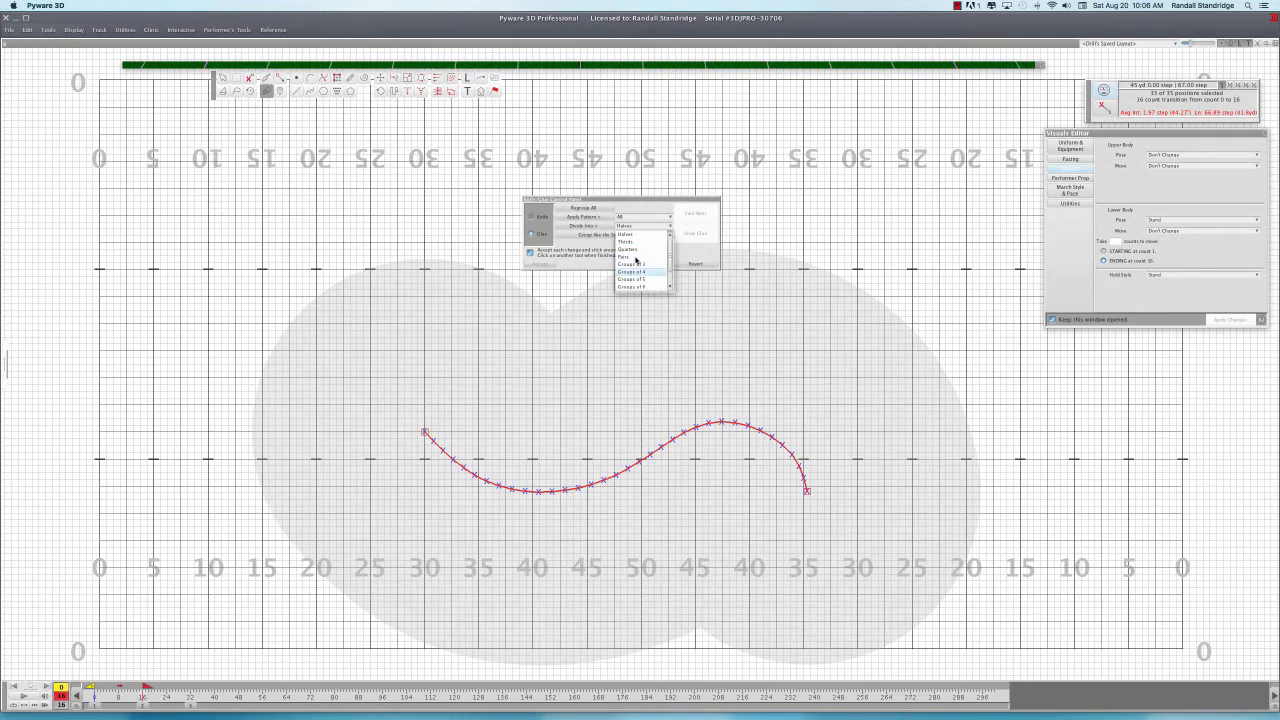
{"action": "left_click", "coordinate": [626, 234]}
{"action": "left_click", "coordinate": [596, 226]}
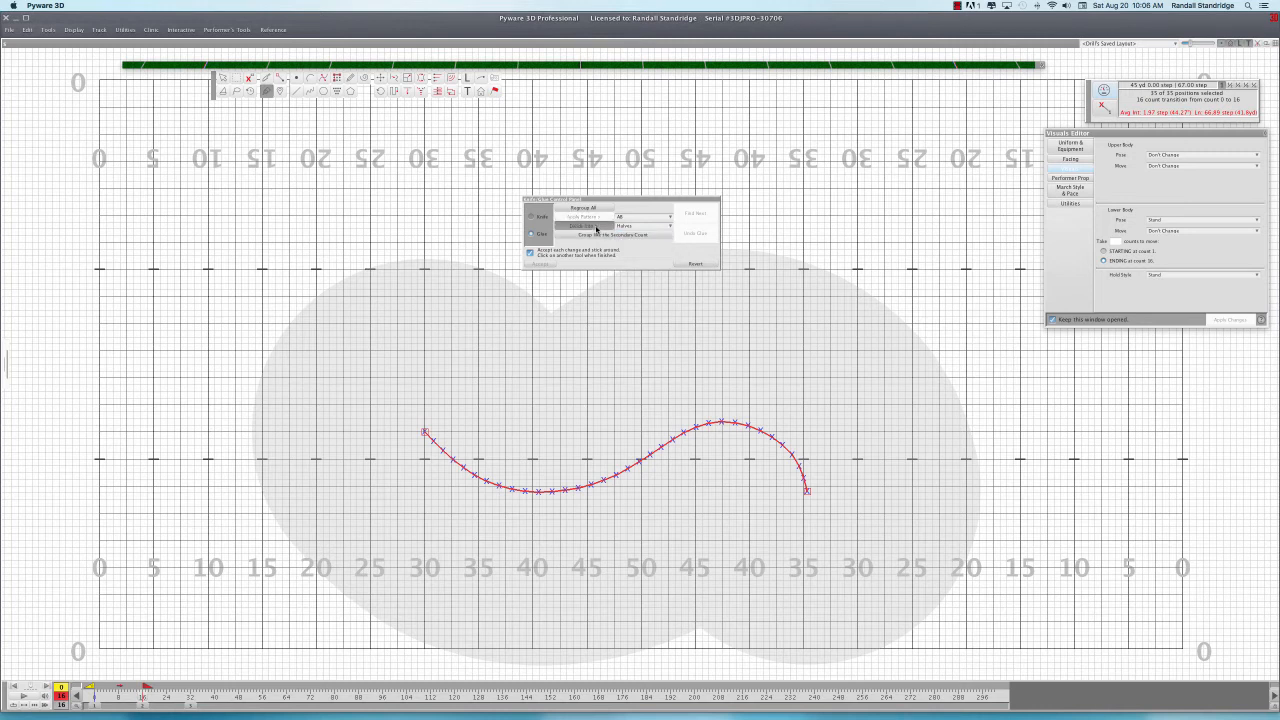
{"action": "left_click", "coordinate": [222, 78]}
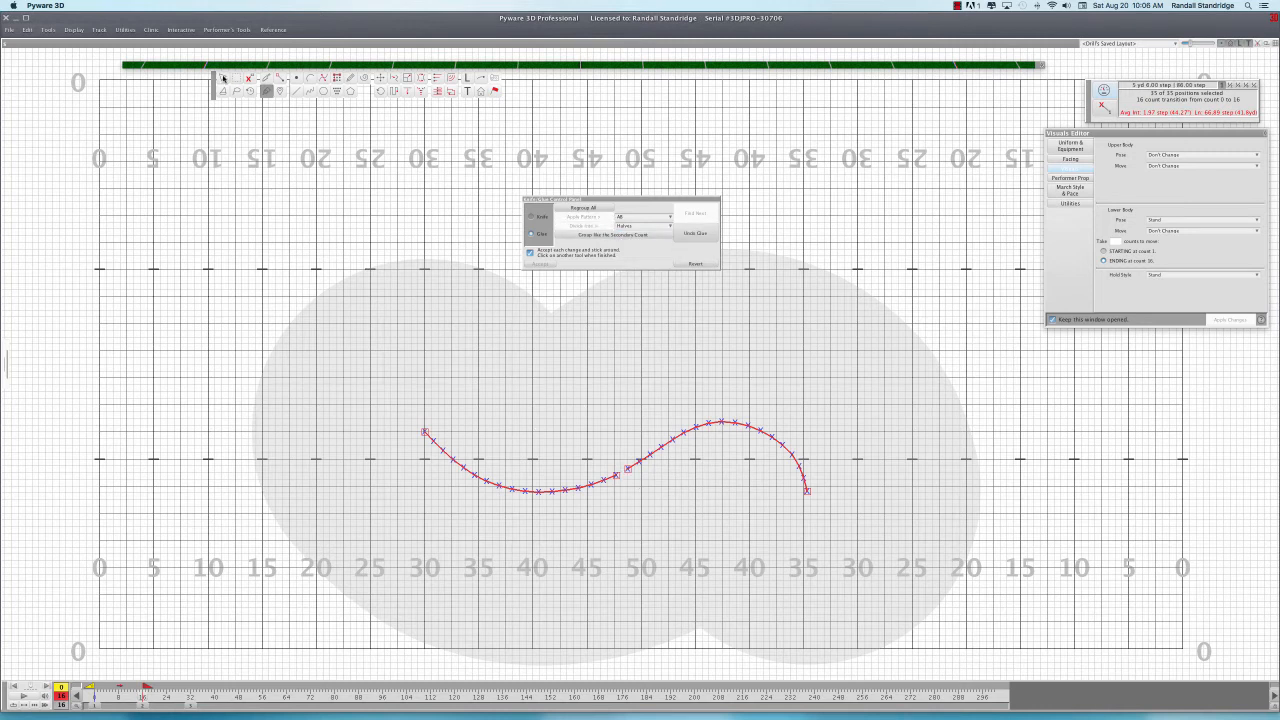
{"action": "left_click_drag", "start_coordinate": [686, 448], "coordinate": [732, 404]}
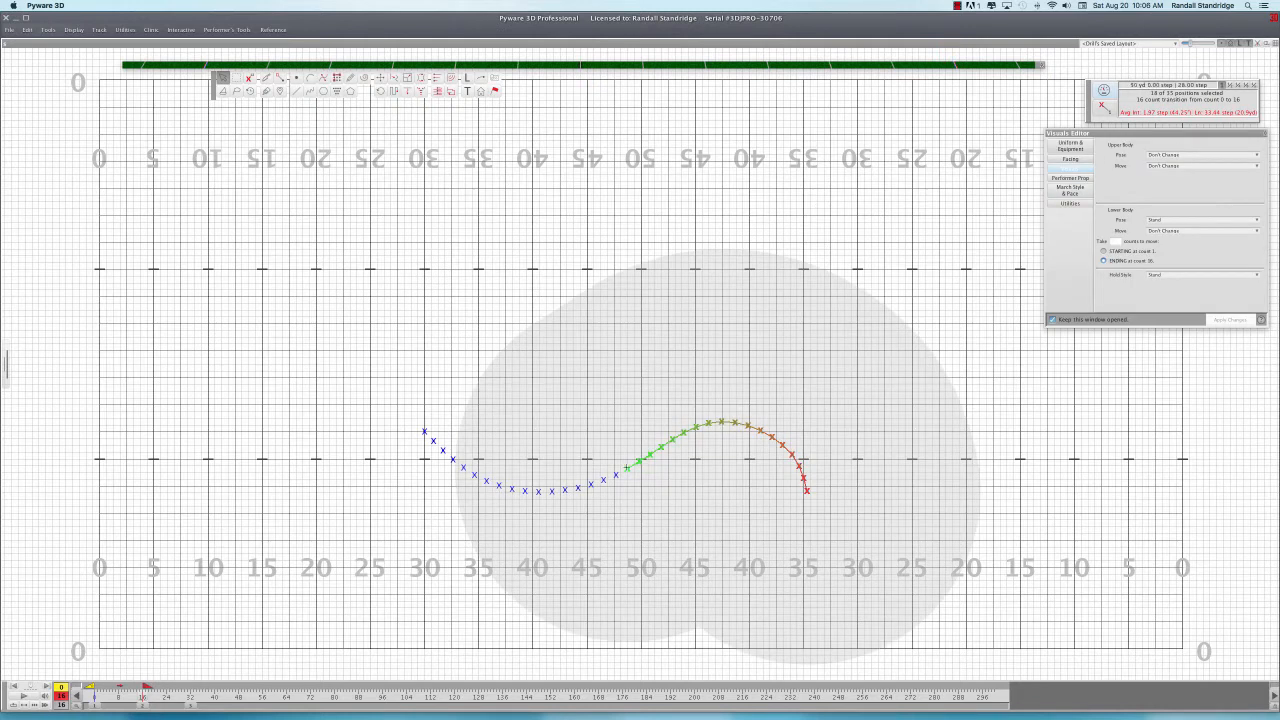
{"action": "left_click_drag", "start_coordinate": [577, 515], "coordinate": [600, 472]}
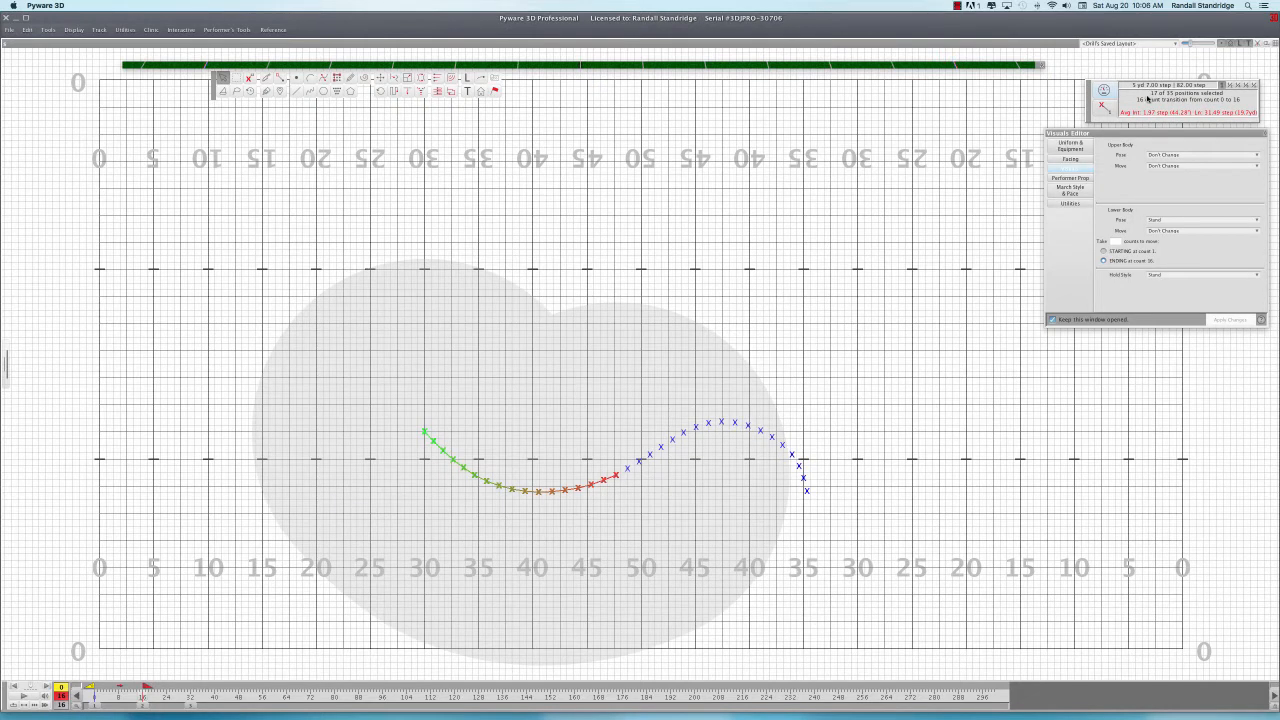
Draw a curve for the right half from the 50-yard line, around the right 35-yard line and back between the 40 and 45
{"action": "left_click_drag", "start_coordinate": [731, 397], "coordinate": [702, 458]}
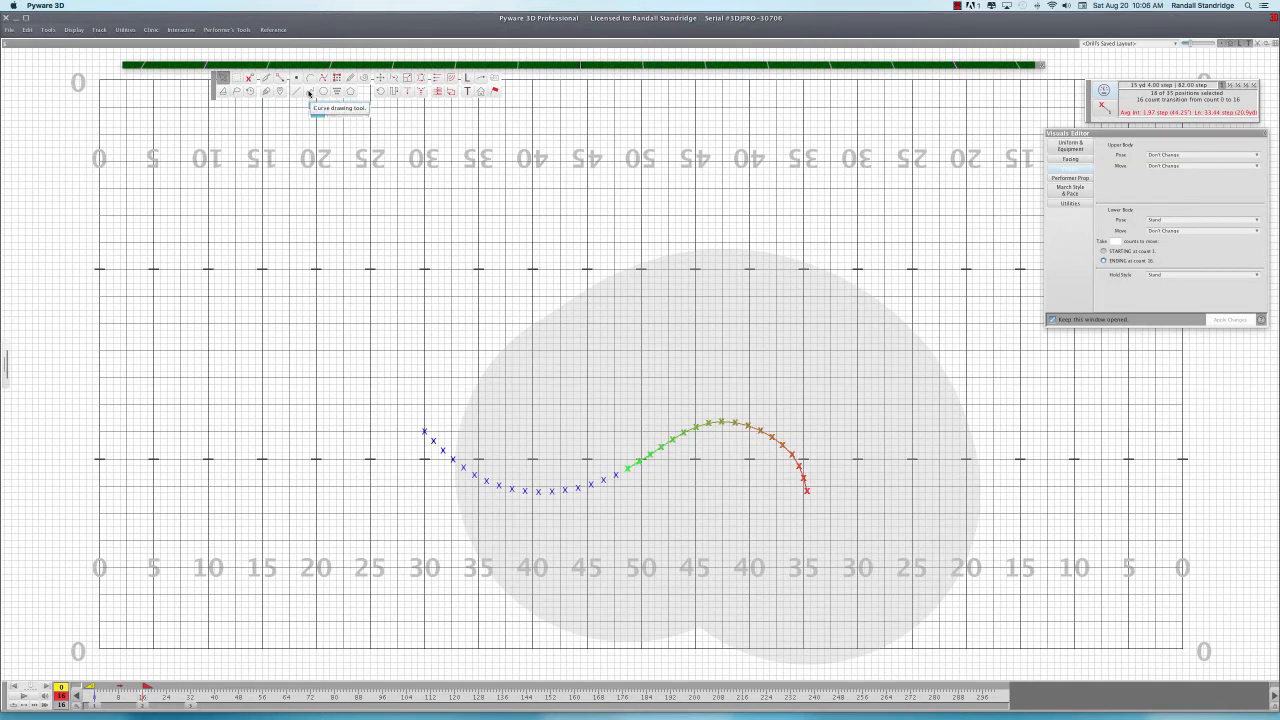
{"action": "left_click", "coordinate": [309, 91]}
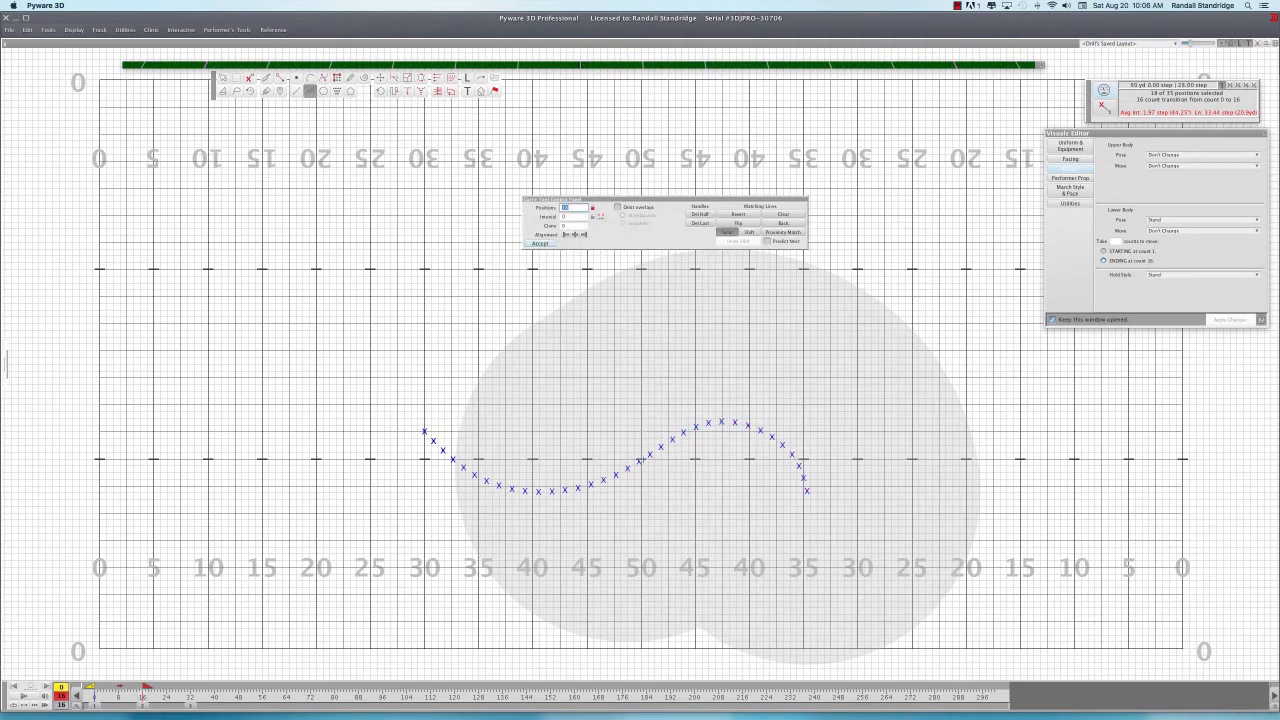
{"action": "left_click", "coordinate": [681, 419]}
{"action": "left_click", "coordinate": [722, 405]}
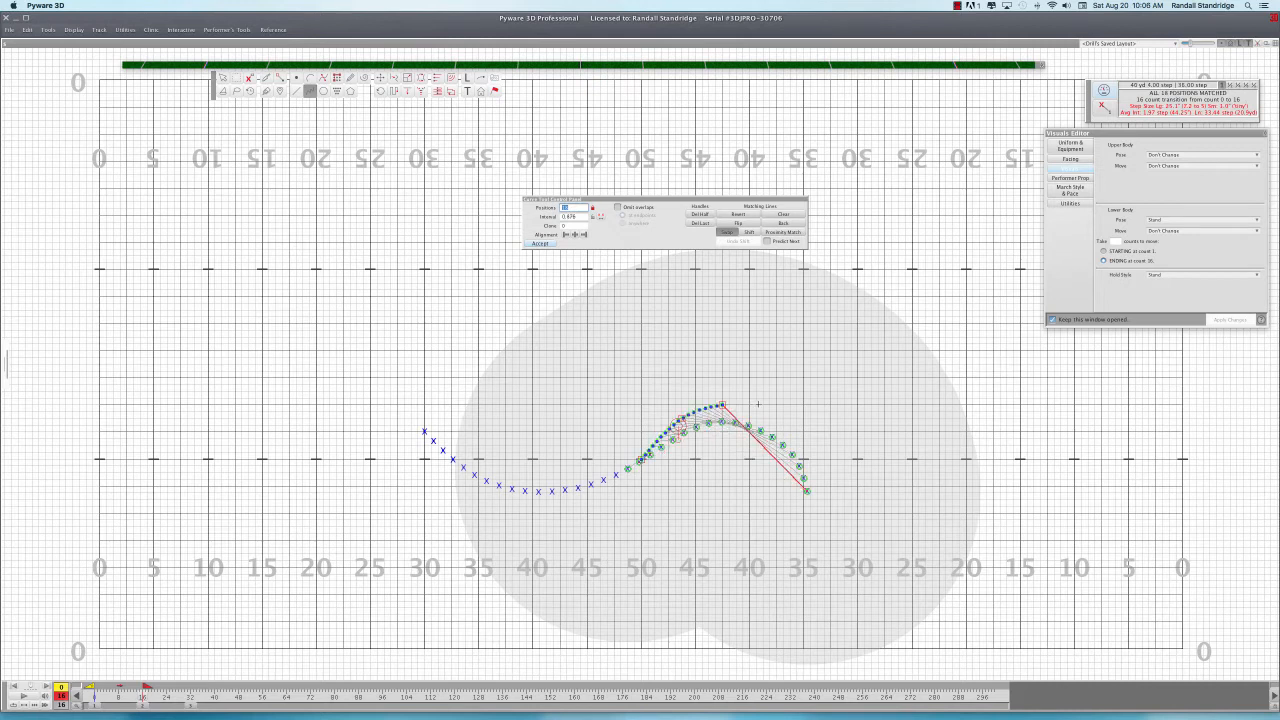
{"action": "left_click", "coordinate": [777, 412]}
{"action": "left_click", "coordinate": [803, 437]}
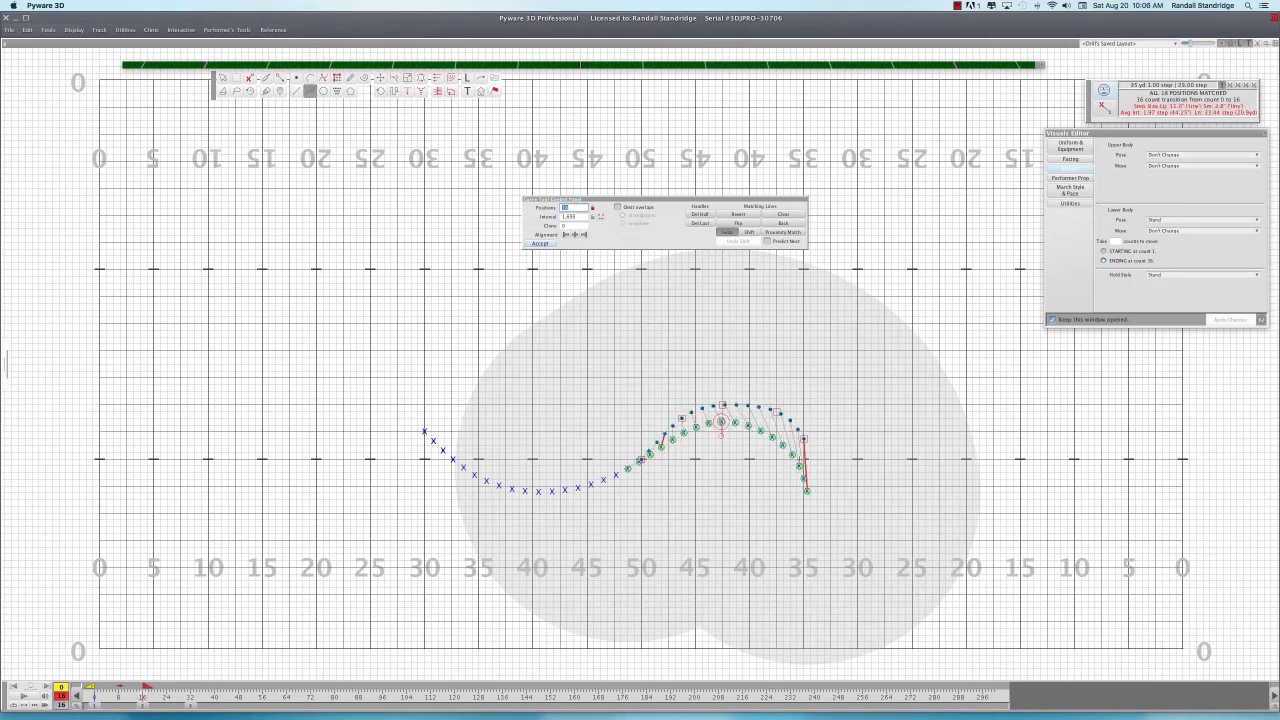
{"action": "left_click", "coordinate": [808, 478]}
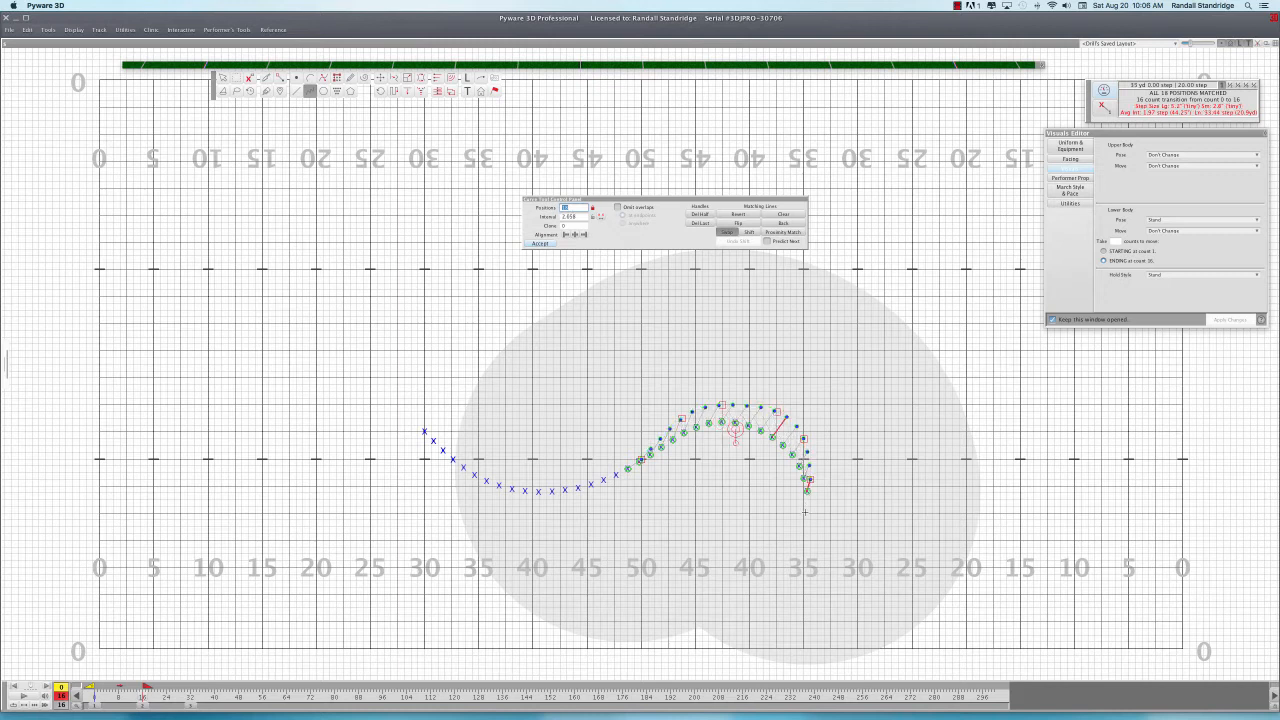
{"action": "left_click", "coordinate": [804, 512]}
{"action": "left_click", "coordinate": [771, 532]}
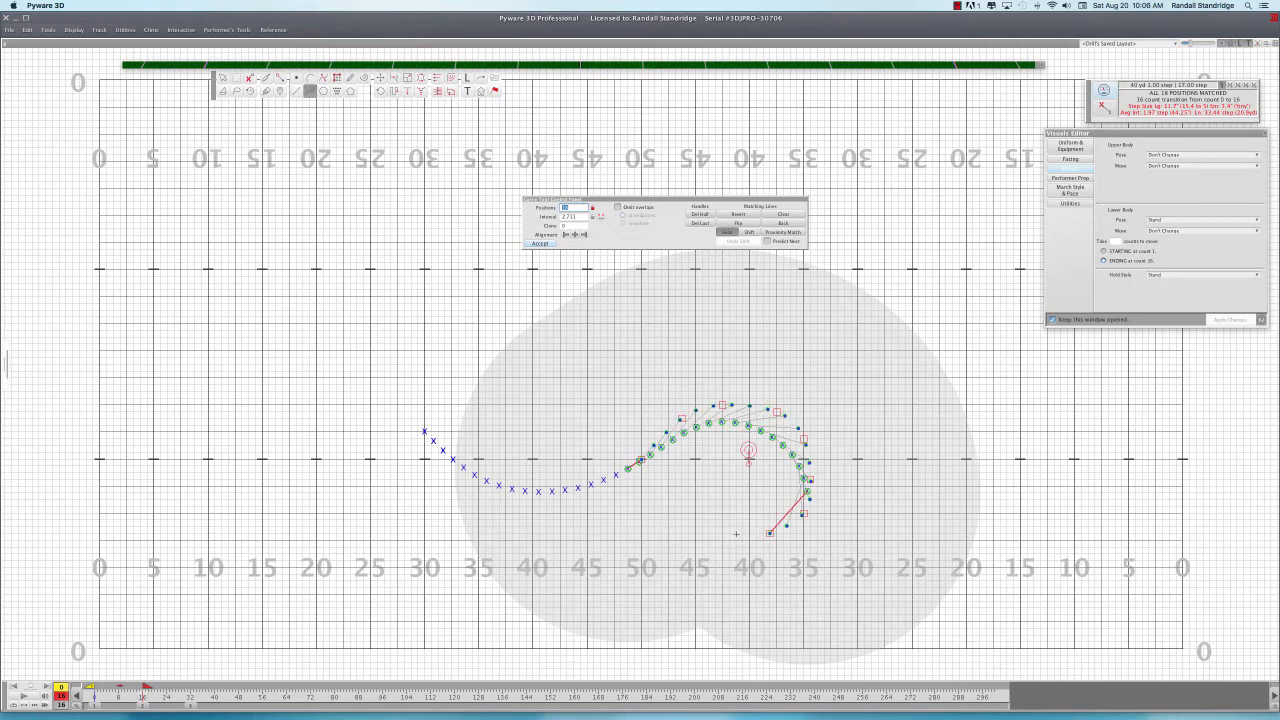
{"action": "left_click", "coordinate": [736, 533]}
{"action": "left_click", "coordinate": [722, 532]}
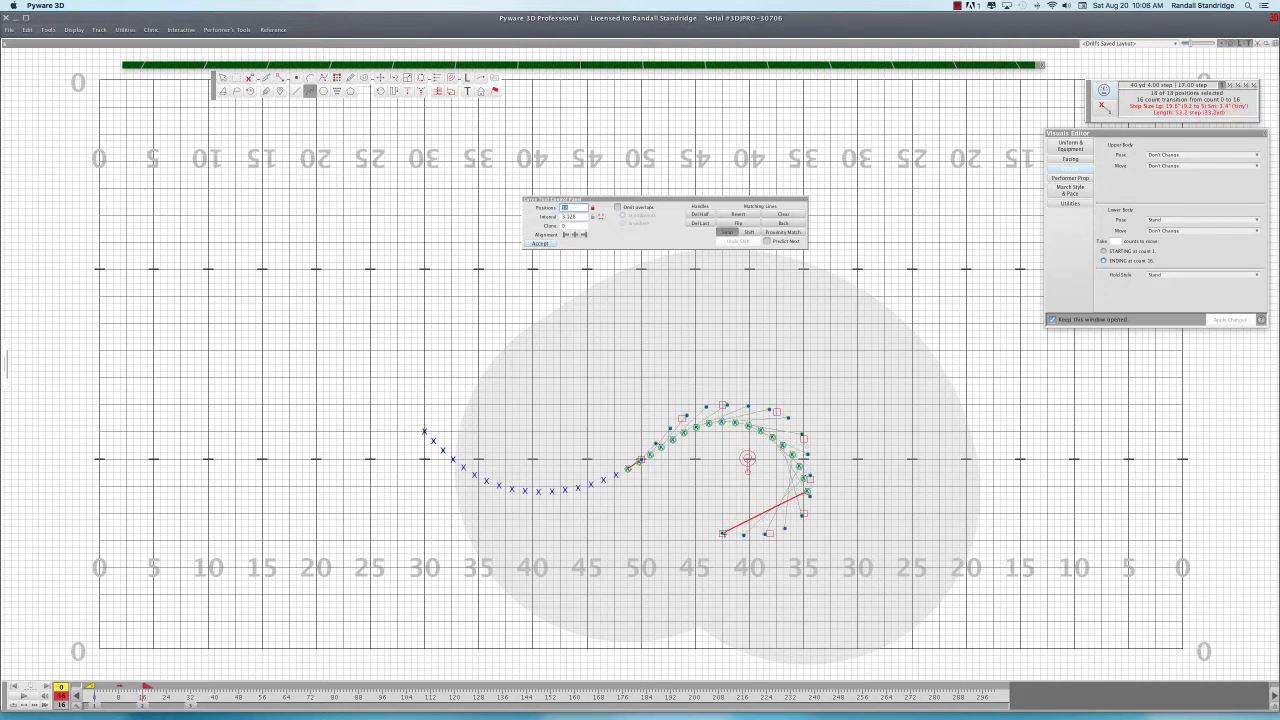
Adjust the new curve's handles to round the loop, preview it in the 3D view, and accept the curve
{"action": "left_click_drag", "start_coordinate": [770, 533], "coordinate": [797, 512]}
{"action": "left_click_drag", "start_coordinate": [804, 437], "coordinate": [803, 478]}
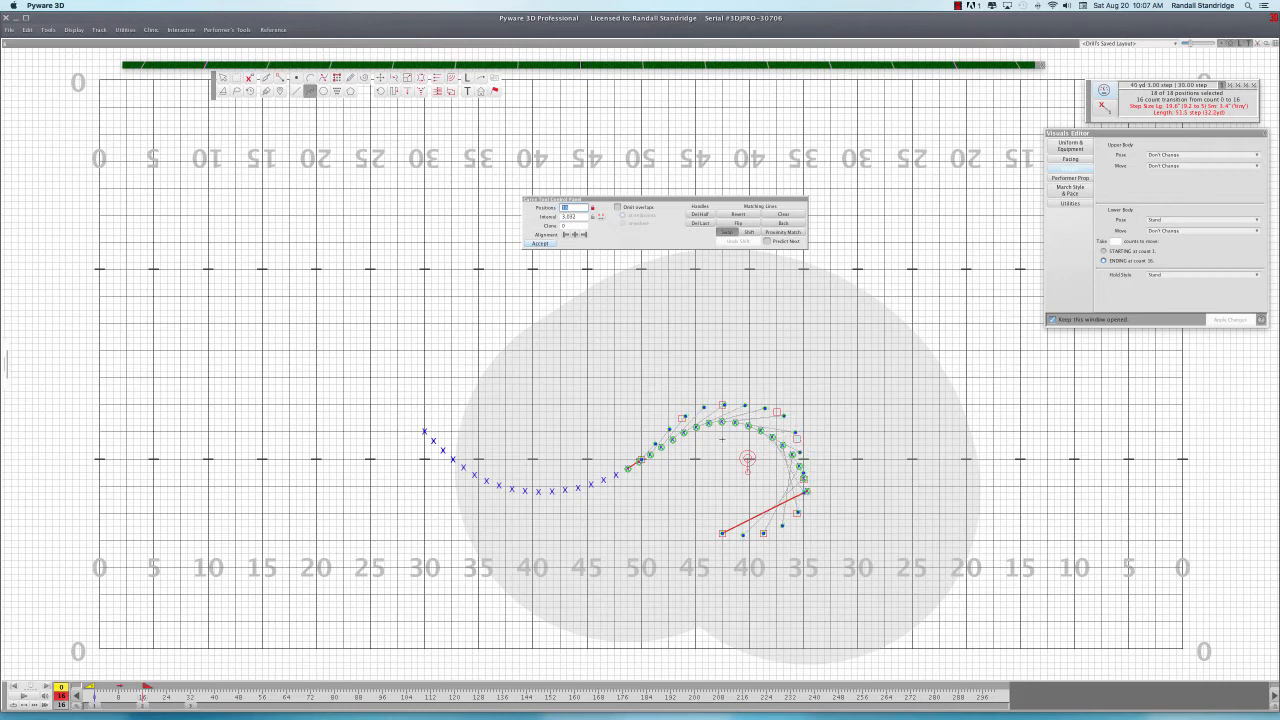
{"action": "left_click", "coordinate": [608, 66]}
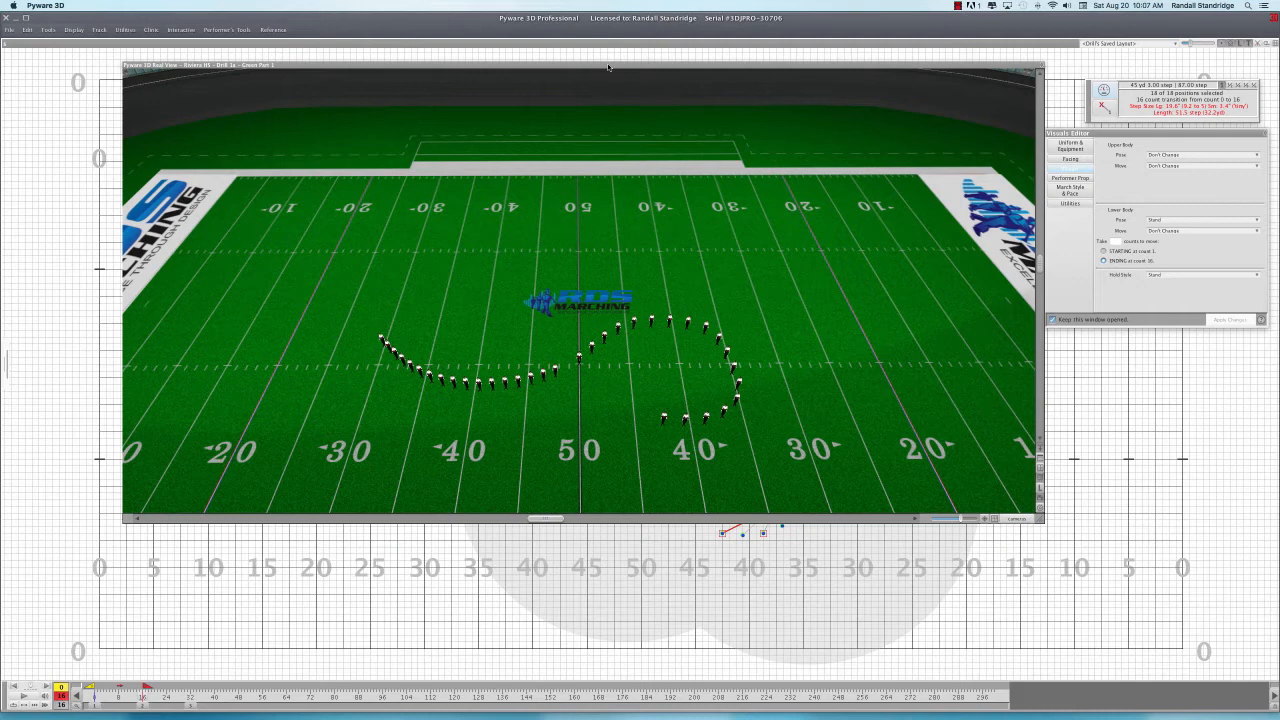
{"action": "left_click", "coordinate": [608, 66]}
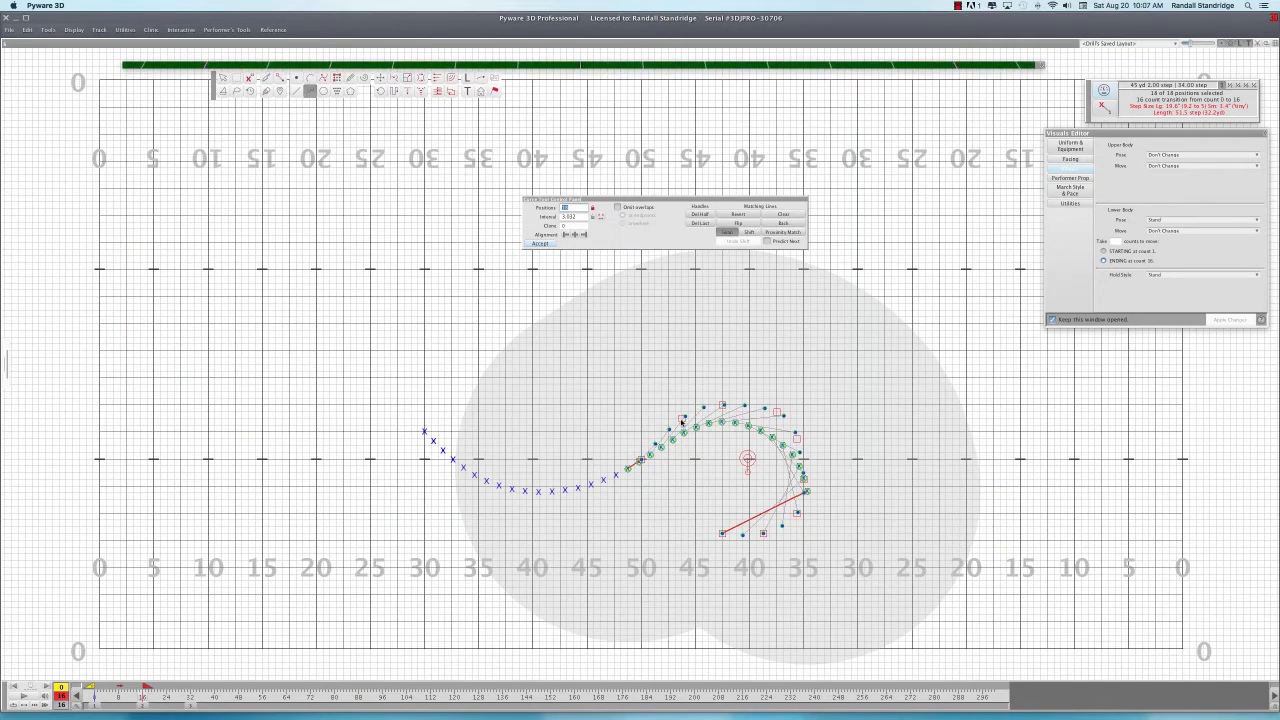
{"action": "left_click_drag", "start_coordinate": [681, 418], "coordinate": [682, 425]}
{"action": "left_click", "coordinate": [539, 243]}
Start reshaping the 18-performer loop with intervals locked, and delete half of its handles twice
{"action": "left_click_drag", "start_coordinate": [729, 371], "coordinate": [810, 458]}
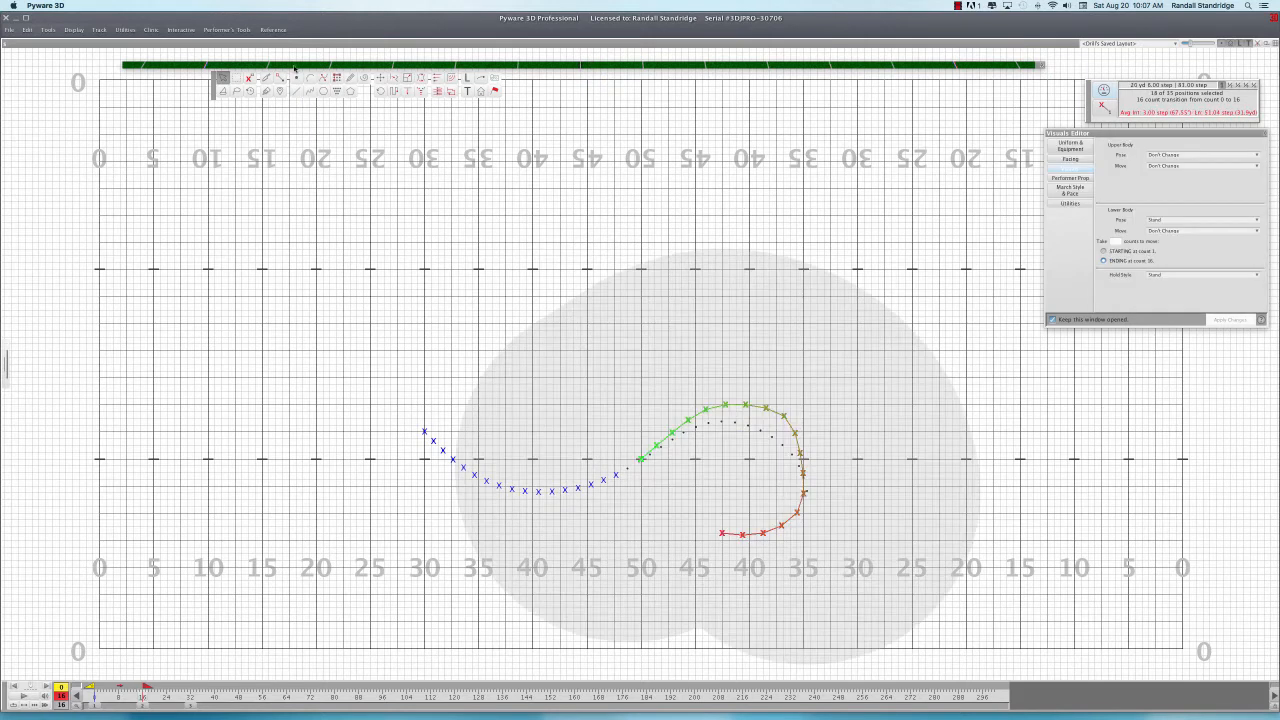
{"action": "left_click", "coordinate": [394, 78]}
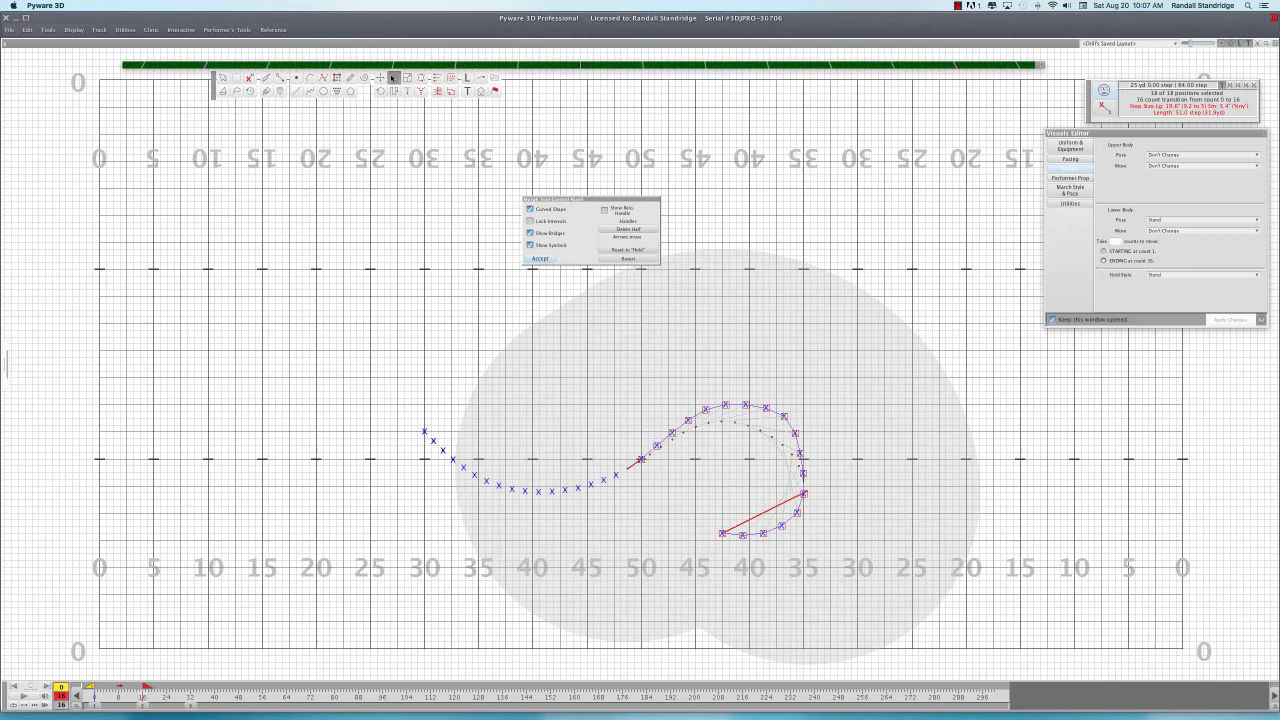
{"action": "left_click", "coordinate": [549, 222]}
{"action": "left_click", "coordinate": [628, 230]}
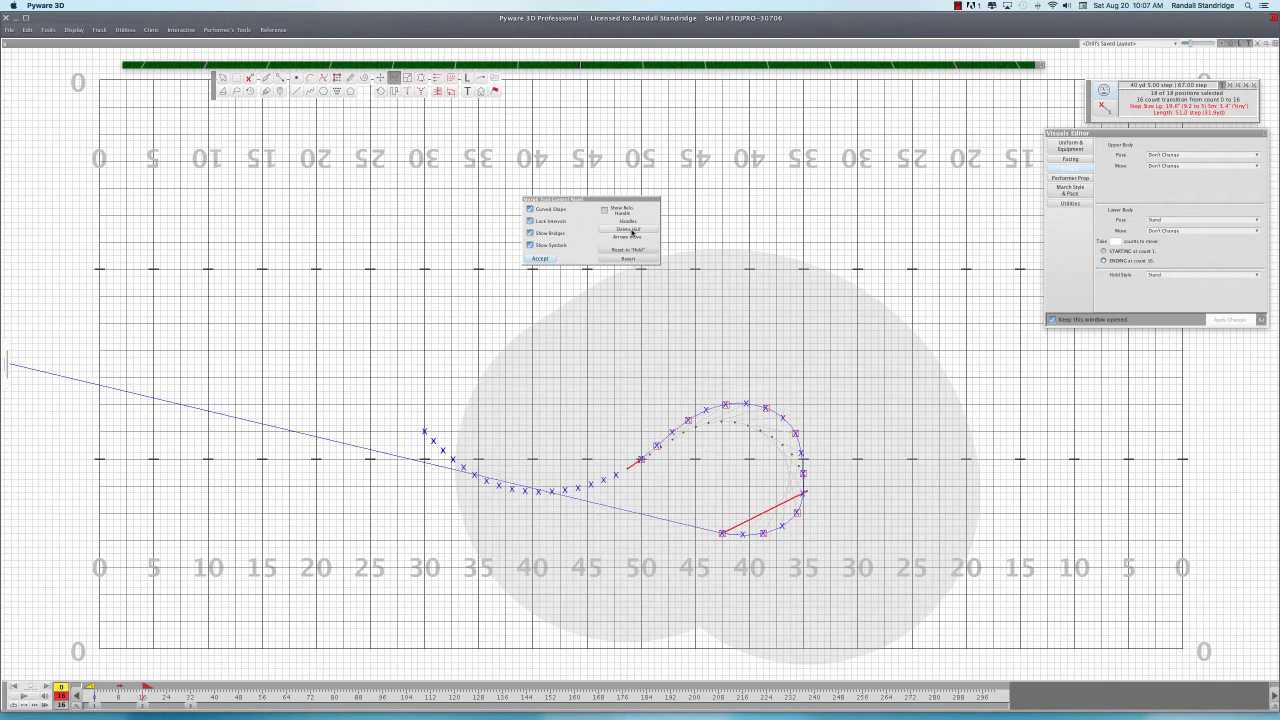
{"action": "left_click", "coordinate": [631, 233]}
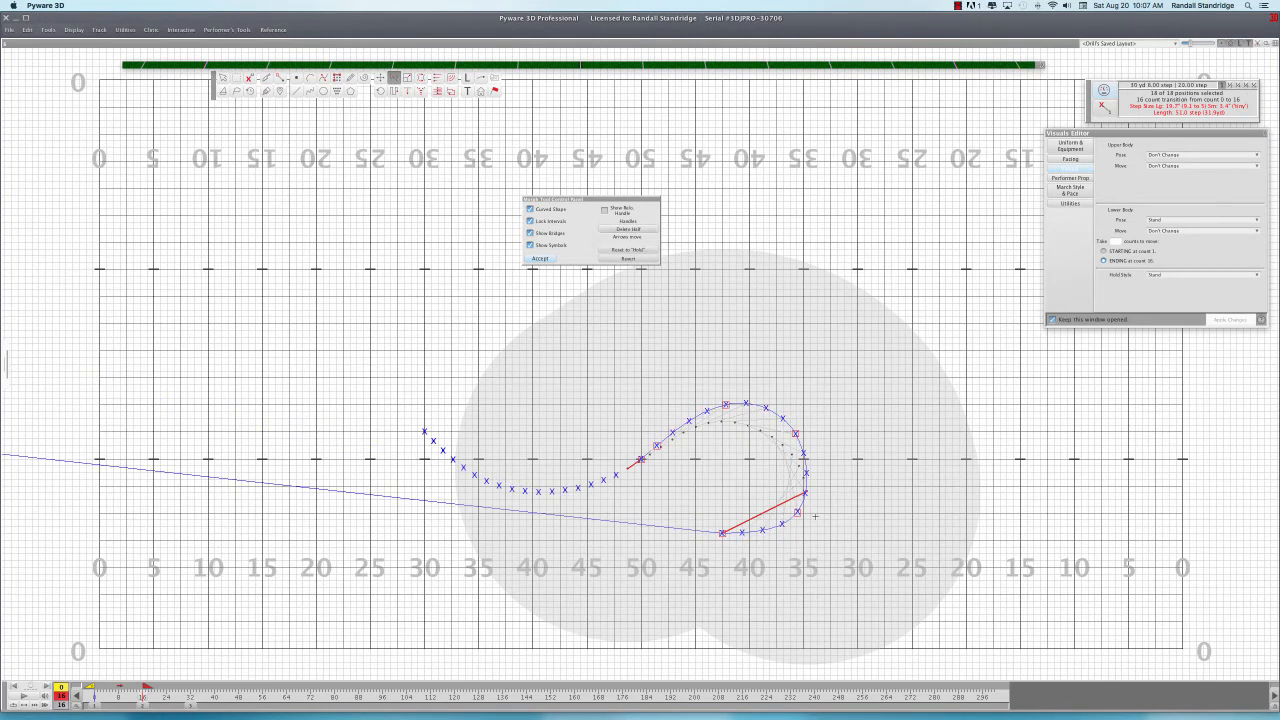
Reshape the loop by nudging its lower right, upper right, crest and near-50-yard-line handles into a smoother arc
{"action": "left_click_drag", "start_coordinate": [797, 513], "coordinate": [790, 513]}
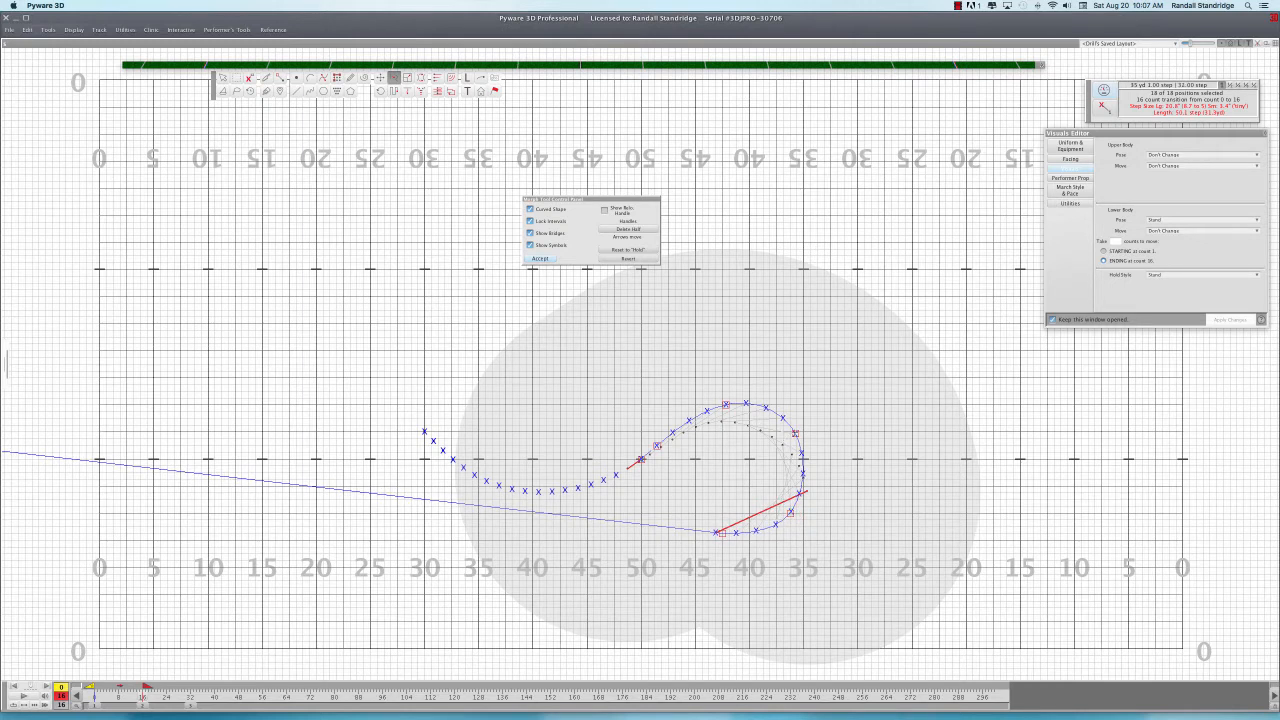
{"action": "left_click_drag", "start_coordinate": [795, 434], "coordinate": [796, 438]}
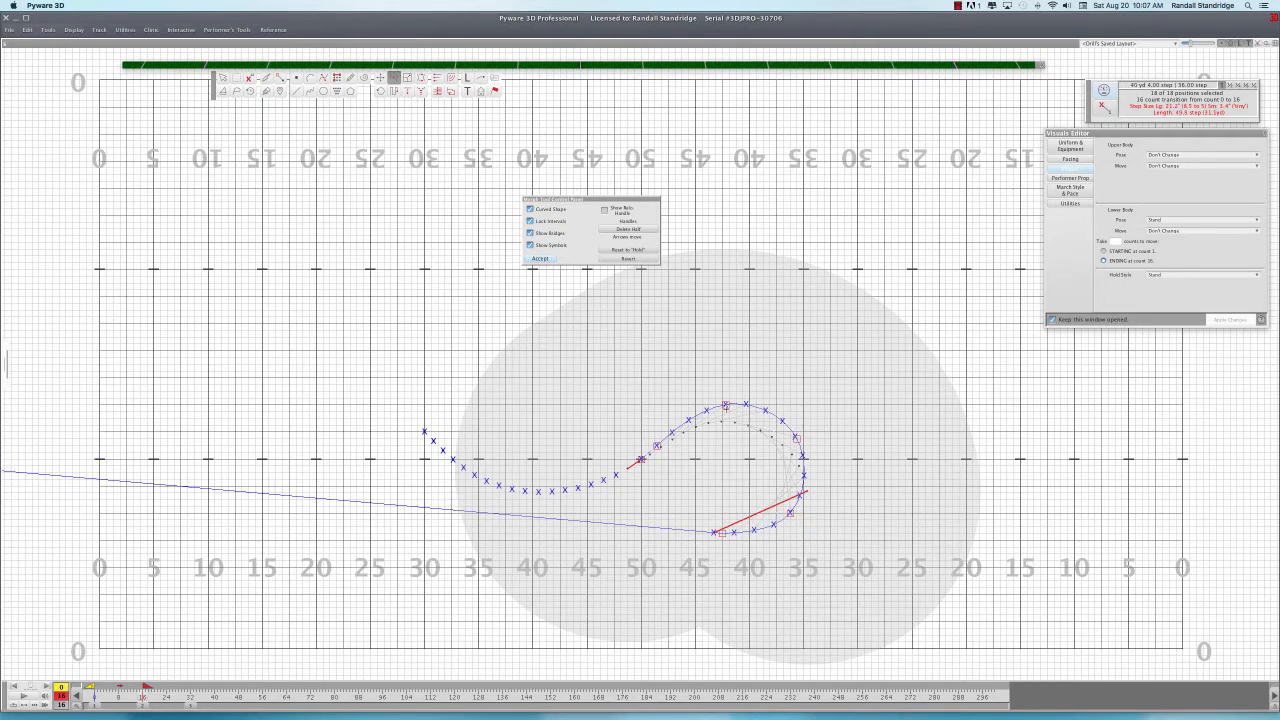
{"action": "left_click_drag", "start_coordinate": [726, 405], "coordinate": [729, 411]}
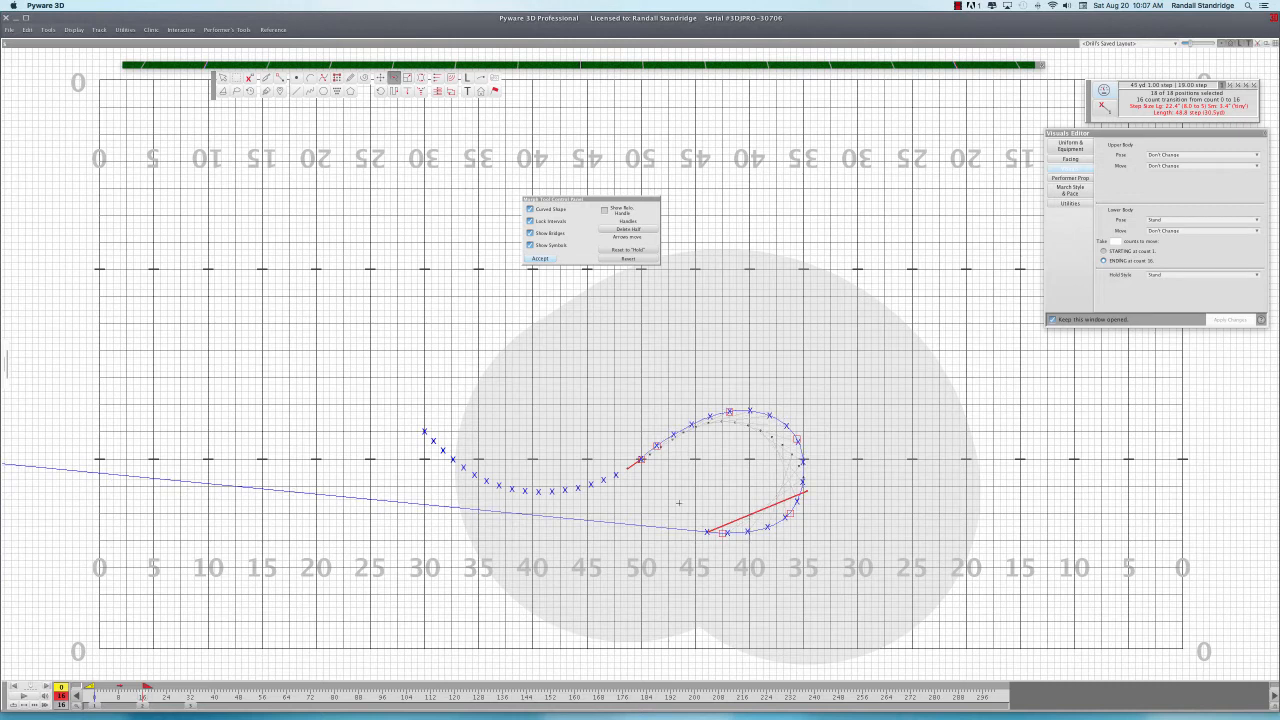
{"action": "left_click_drag", "start_coordinate": [657, 445], "coordinate": [661, 442]}
Add a handle near the loop's front end and adjust the neighbouring handles so the tail hooks inward between the 40 and 45
{"action": "left_click", "coordinate": [770, 527]}
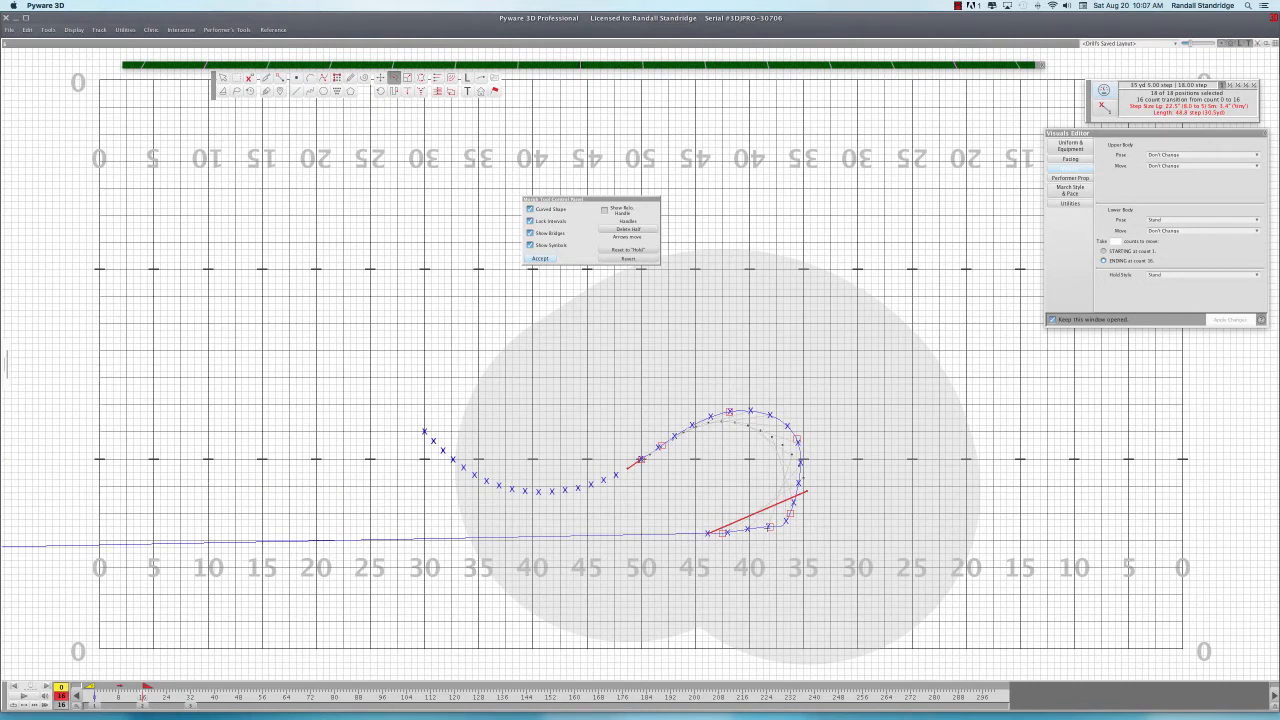
{"action": "left_click_drag", "start_coordinate": [769, 527], "coordinate": [722, 513]}
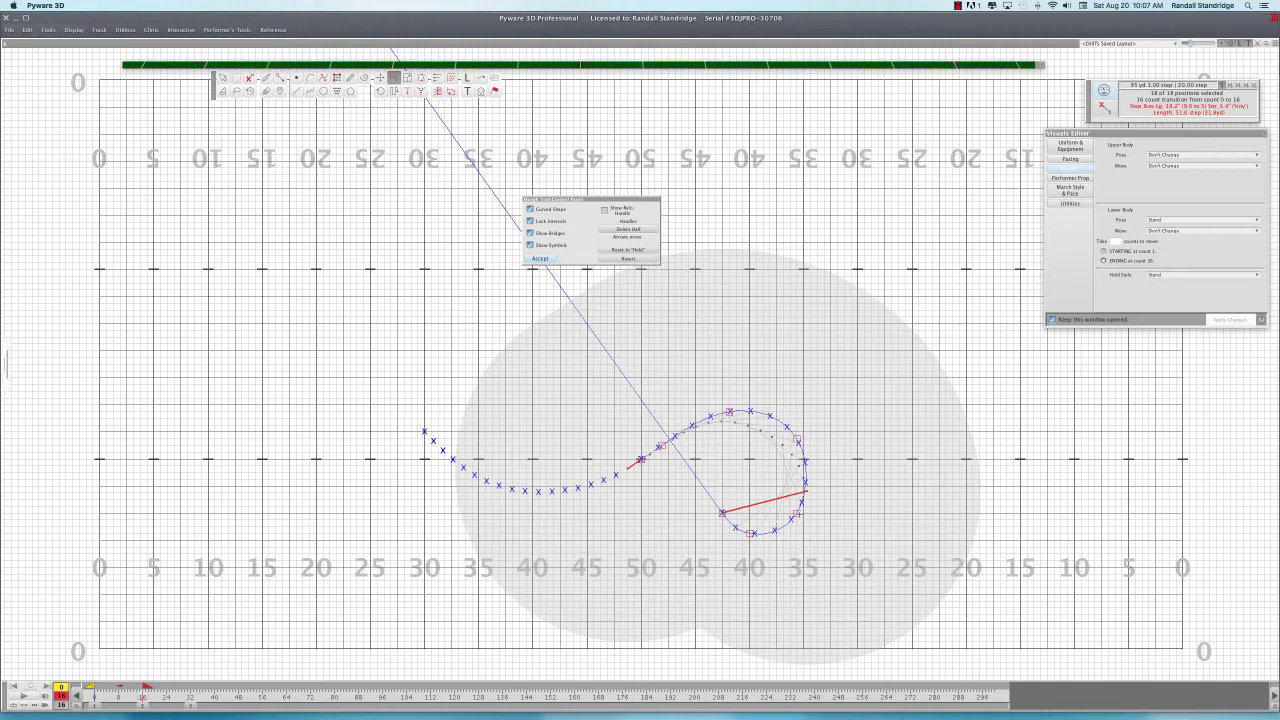
{"action": "left_click_drag", "start_coordinate": [796, 512], "coordinate": [803, 505]}
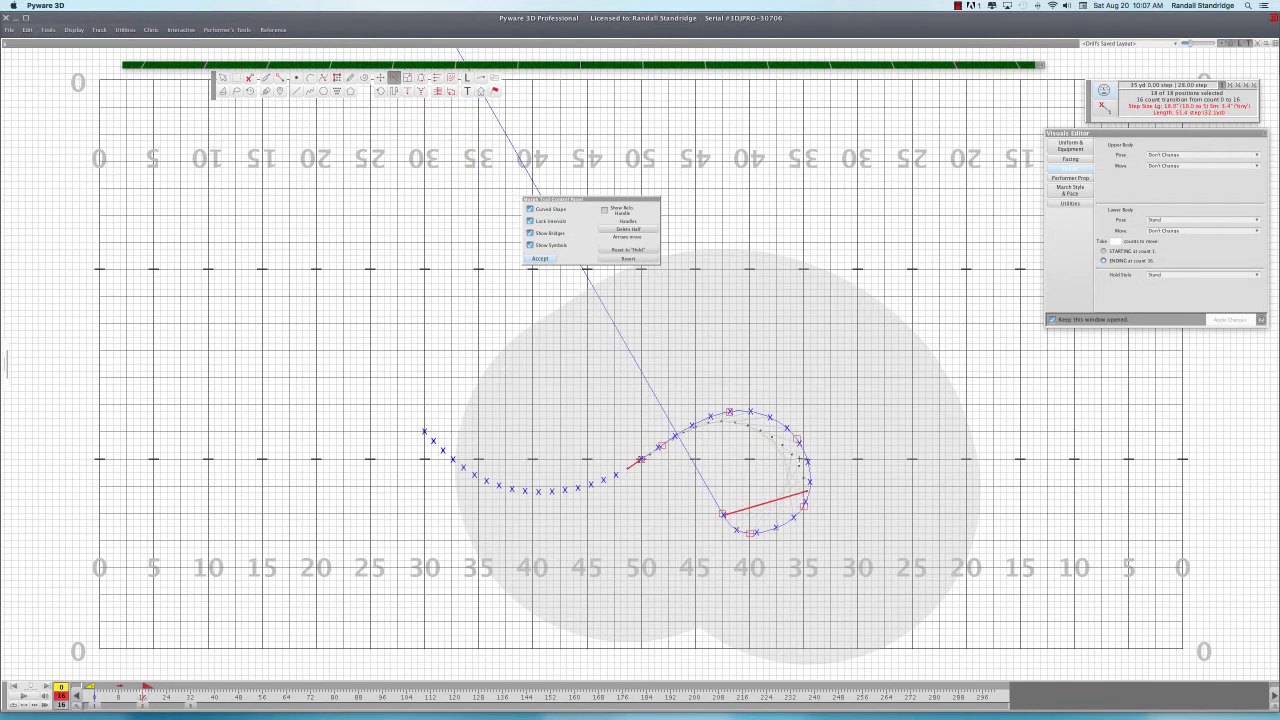
{"action": "left_click_drag", "start_coordinate": [797, 438], "coordinate": [798, 432]}
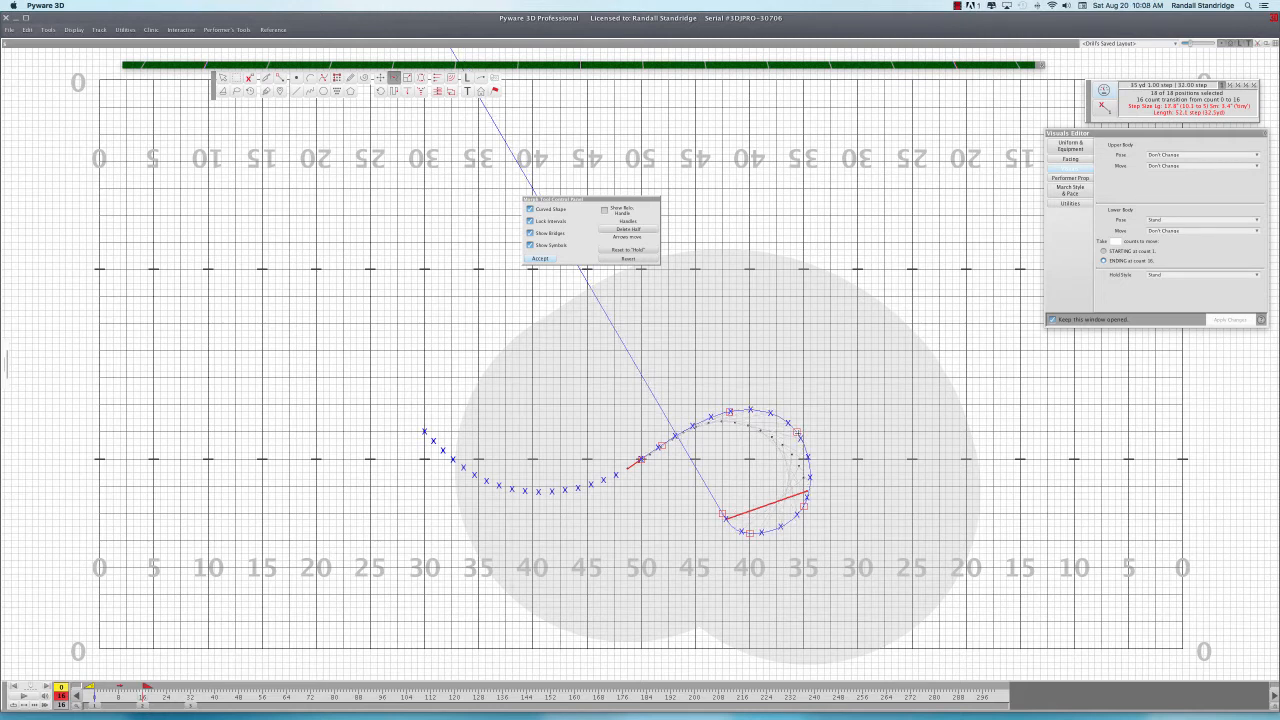
{"action": "left_click_drag", "start_coordinate": [752, 534], "coordinate": [757, 526]}
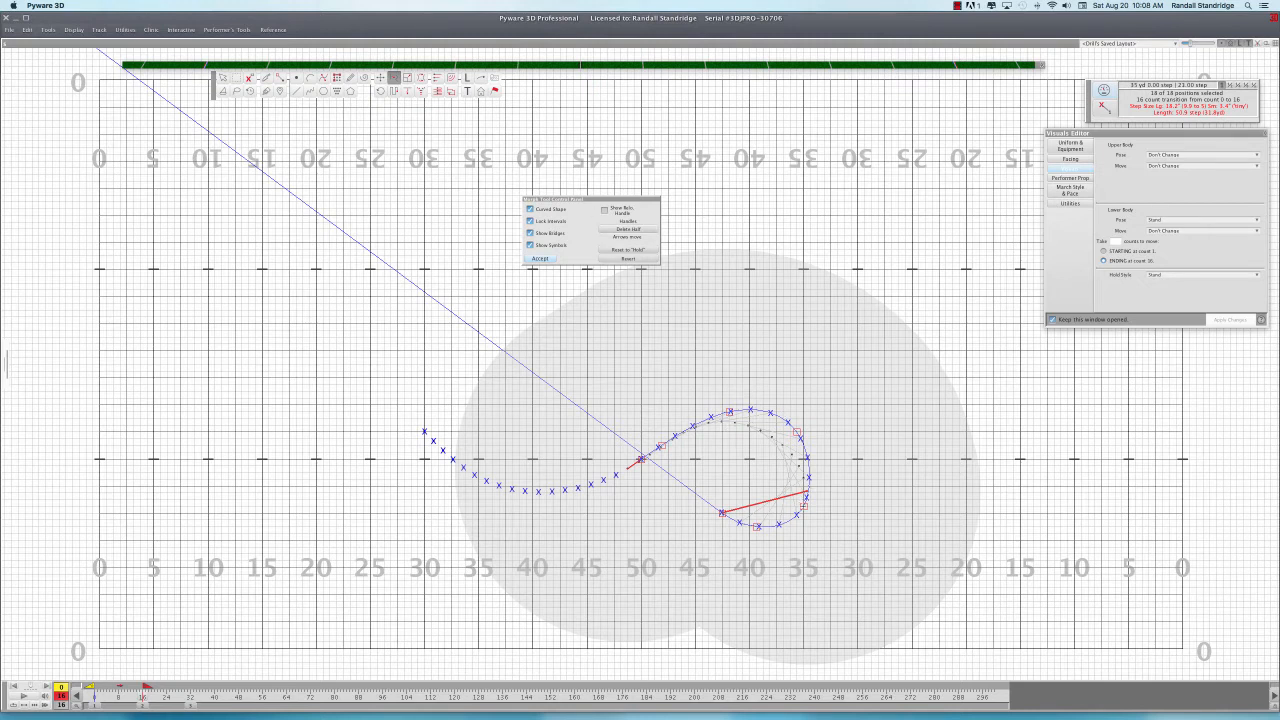
{"action": "left_click_drag", "start_coordinate": [804, 506], "coordinate": [716, 513]}
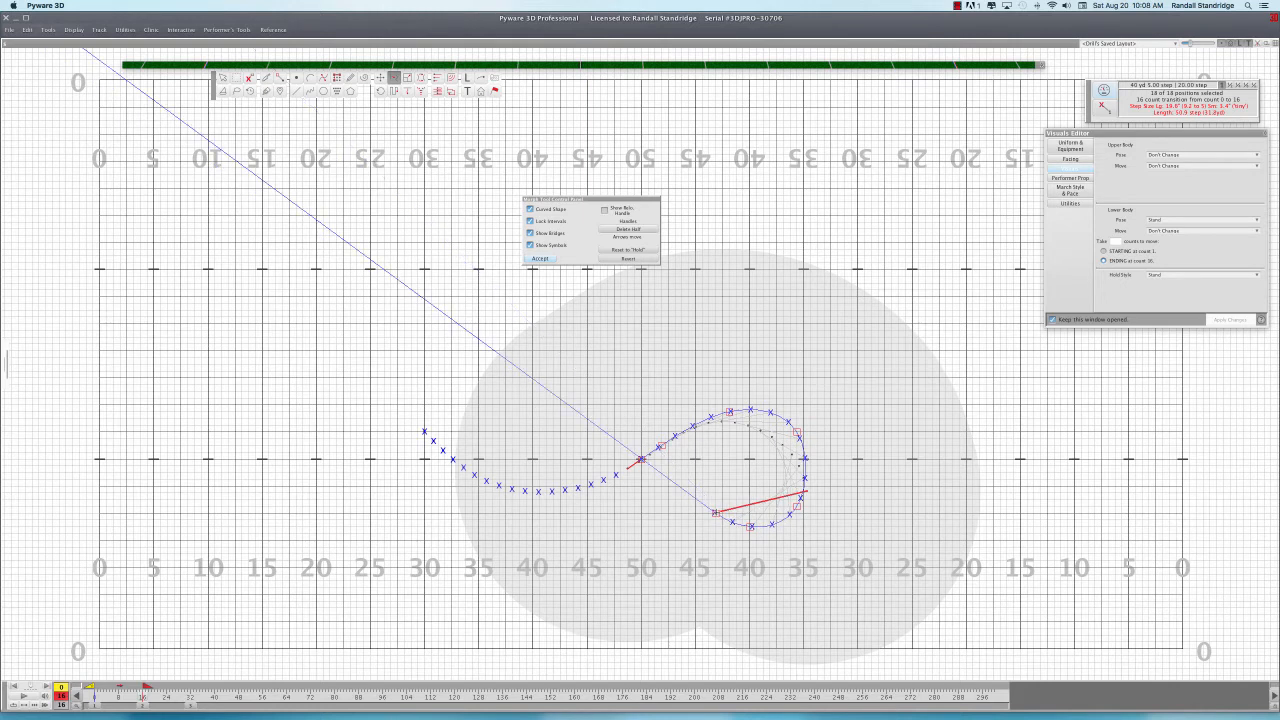
Check the reshaped loop in the 3D view, accept it, and clear the performer selection
{"action": "left_click", "coordinate": [684, 66]}
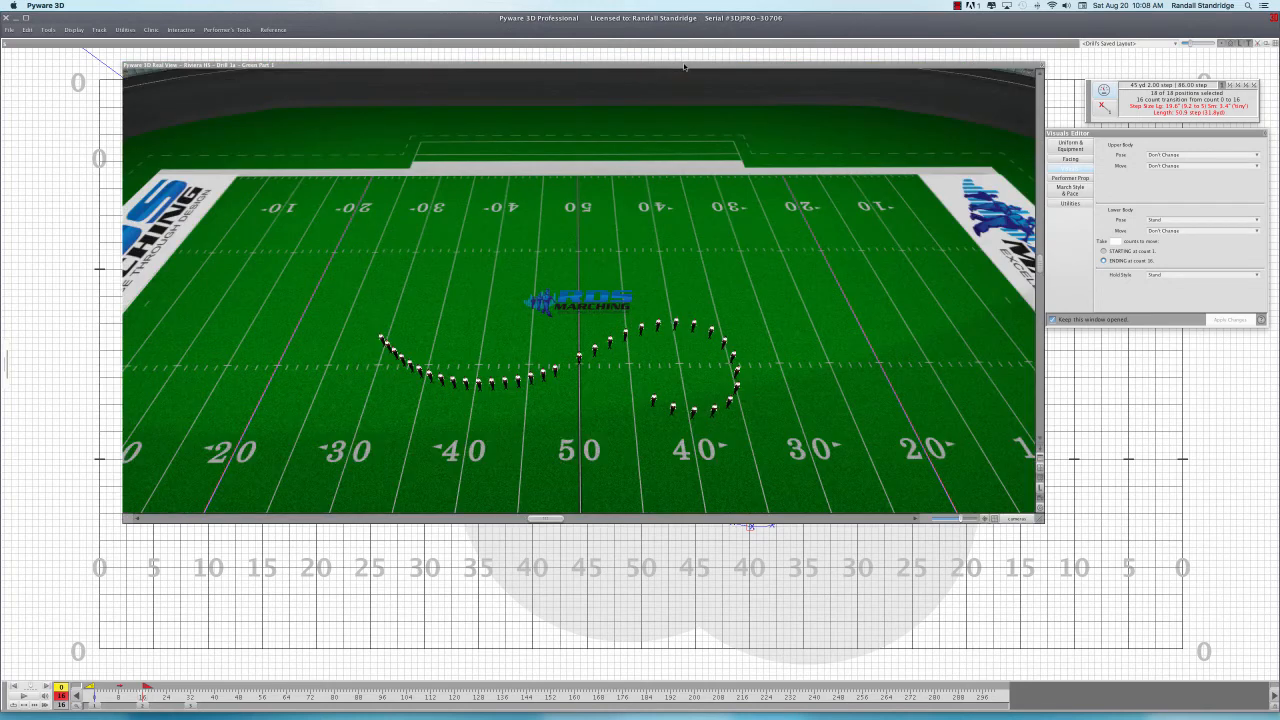
{"action": "left_click", "coordinate": [684, 66]}
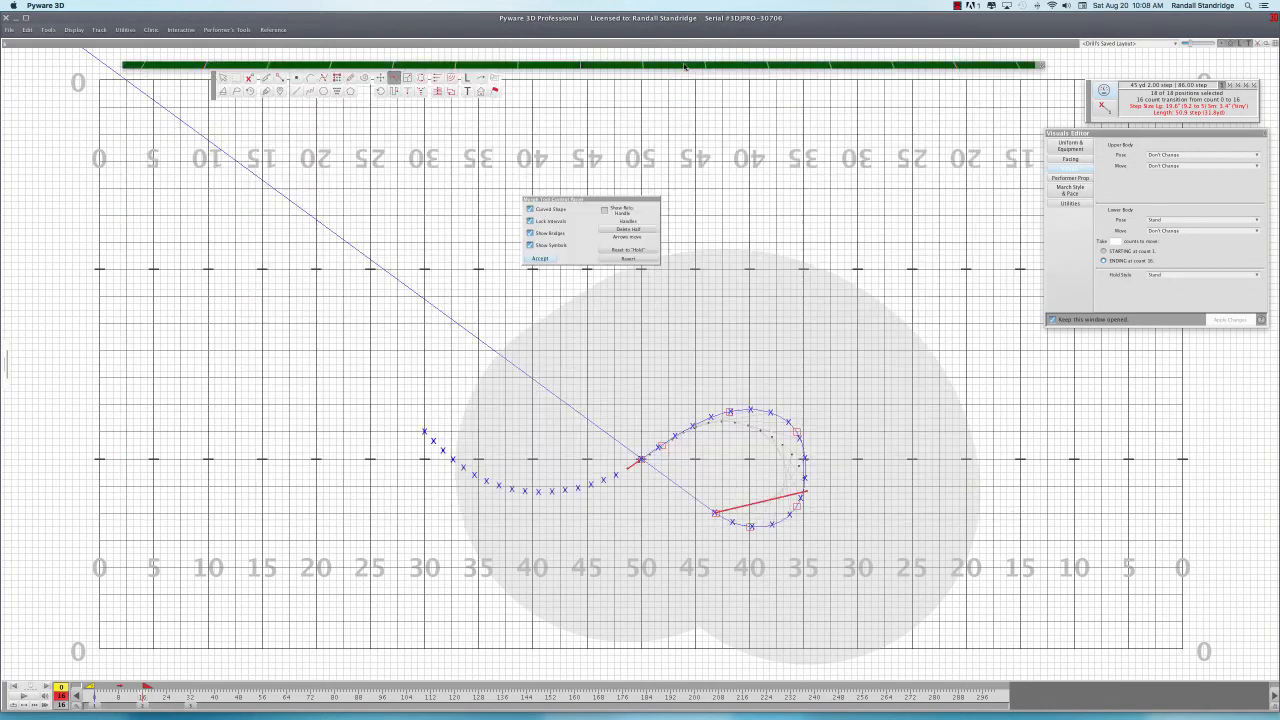
{"action": "left_click", "coordinate": [538, 259]}
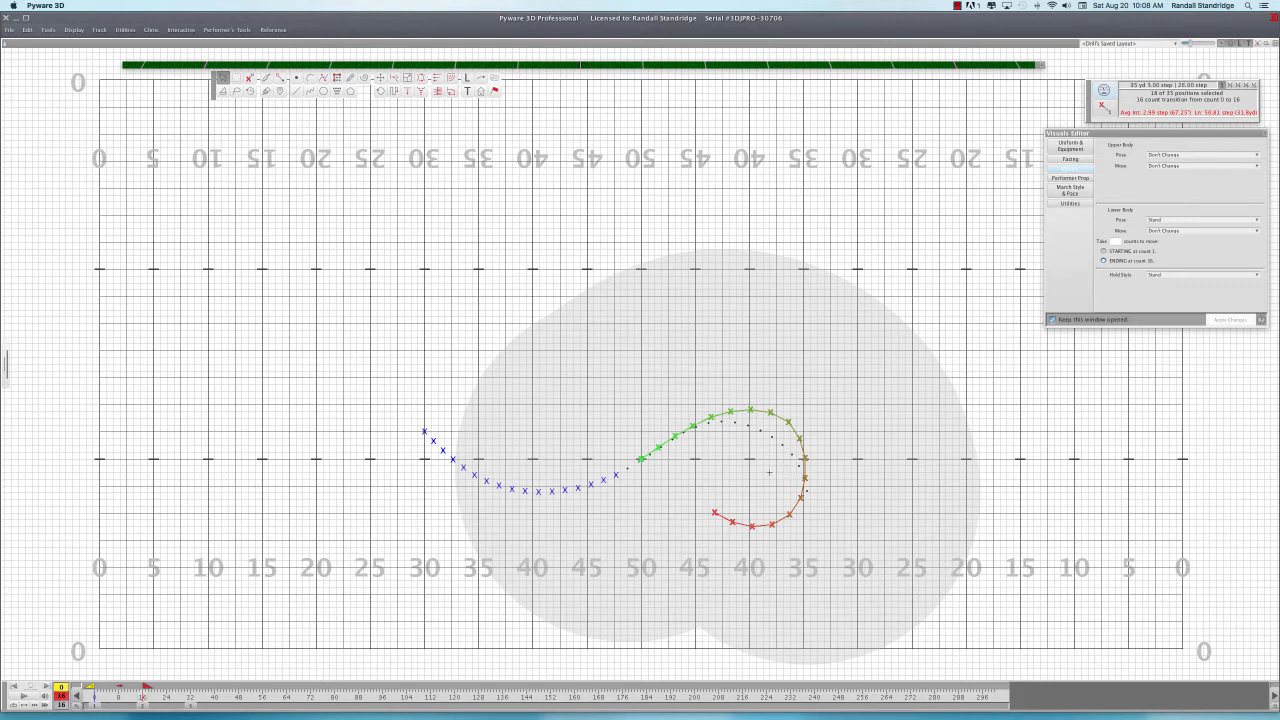
{"action": "left_click", "coordinate": [499, 467]}
{"action": "left_click_drag", "start_coordinate": [692, 466], "coordinate": [740, 410]}
{"action": "left_click", "coordinate": [664, 476]}
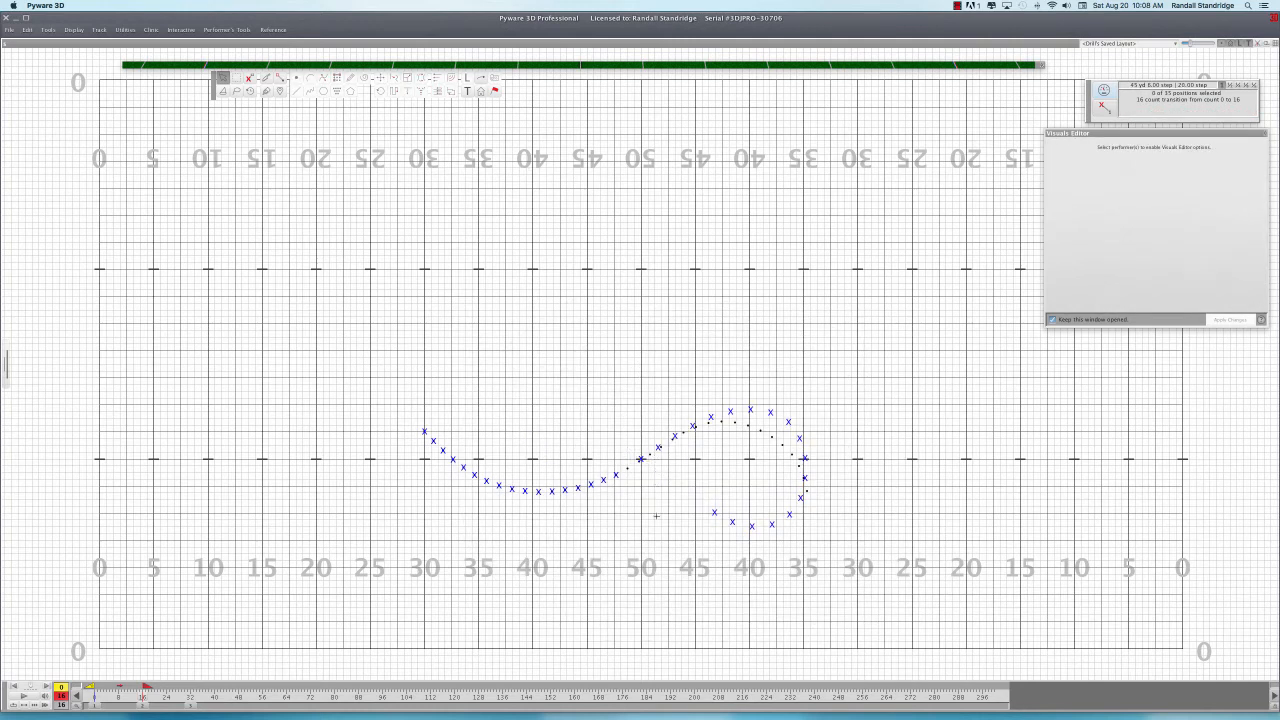
Copy the 17 performers of the right-hand loop, start pasting them onto the 17 left-half performers, and show the mirroring options
{"action": "left_click_drag", "start_coordinate": [654, 544], "coordinate": [886, 360]}
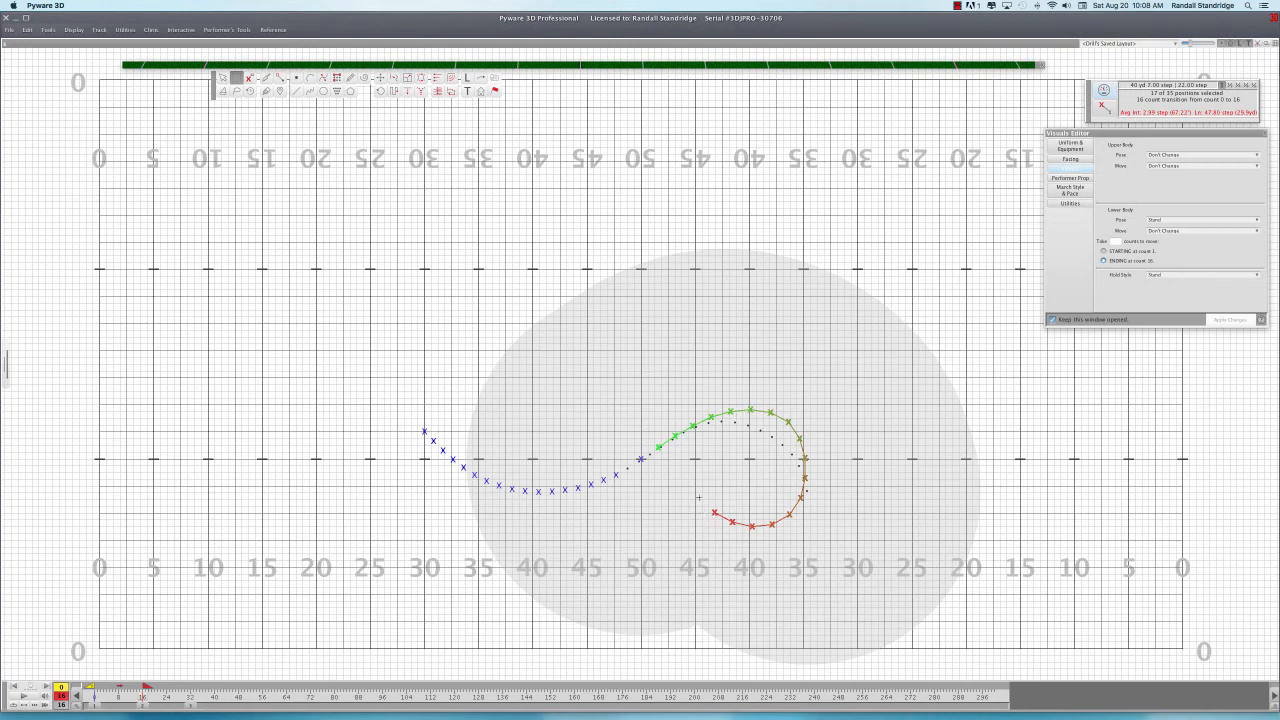
{"action": "left_click_drag", "start_coordinate": [474, 458], "coordinate": [545, 508]}
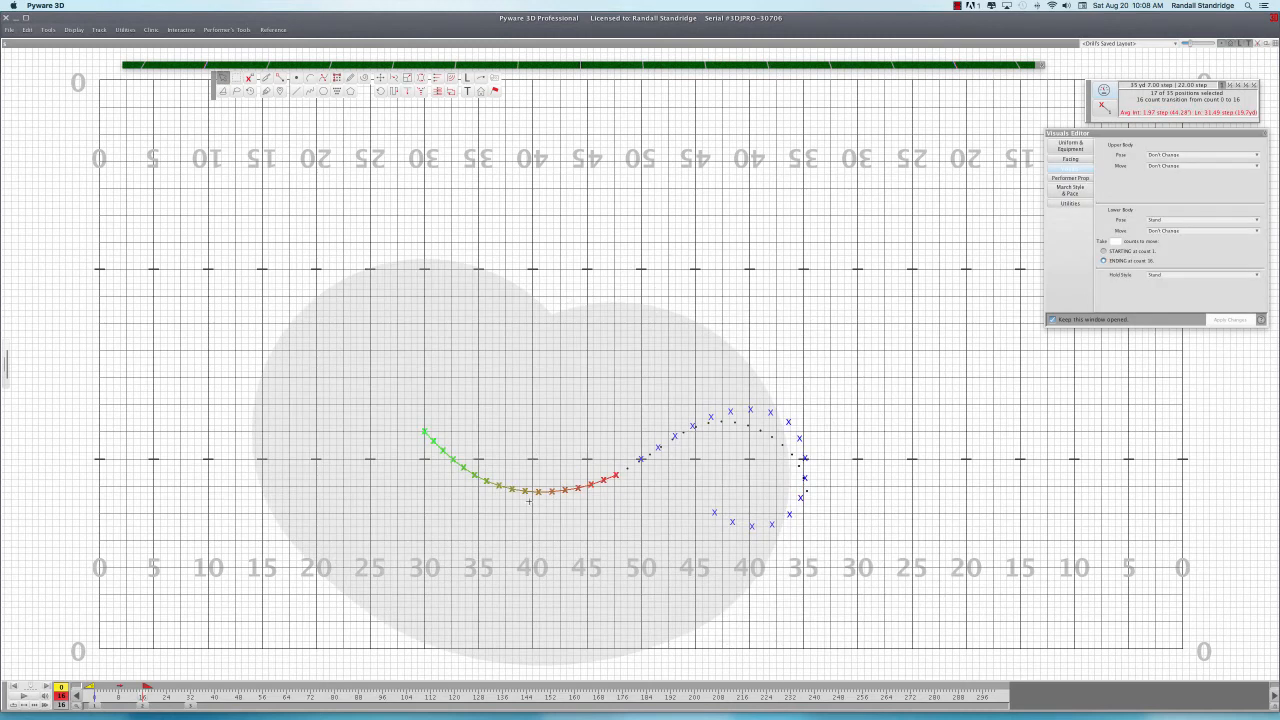
{"action": "key", "text": "super+v"}
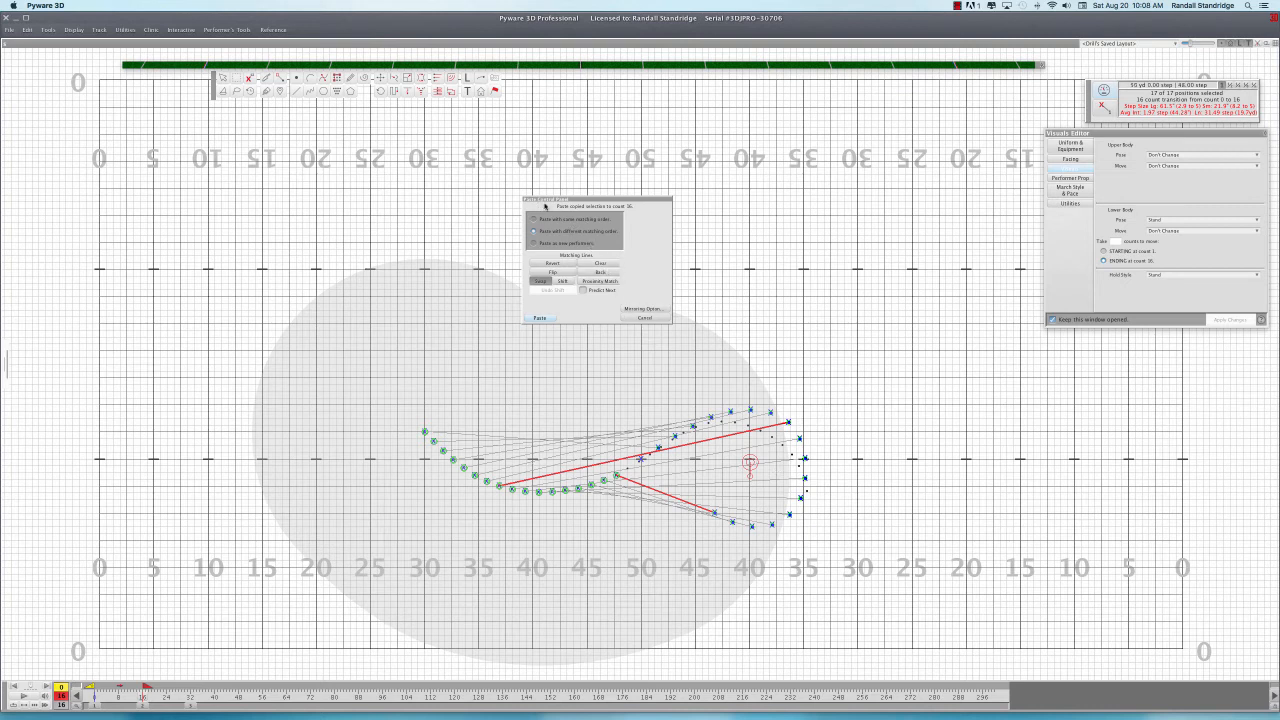
{"action": "left_click", "coordinate": [647, 309]}
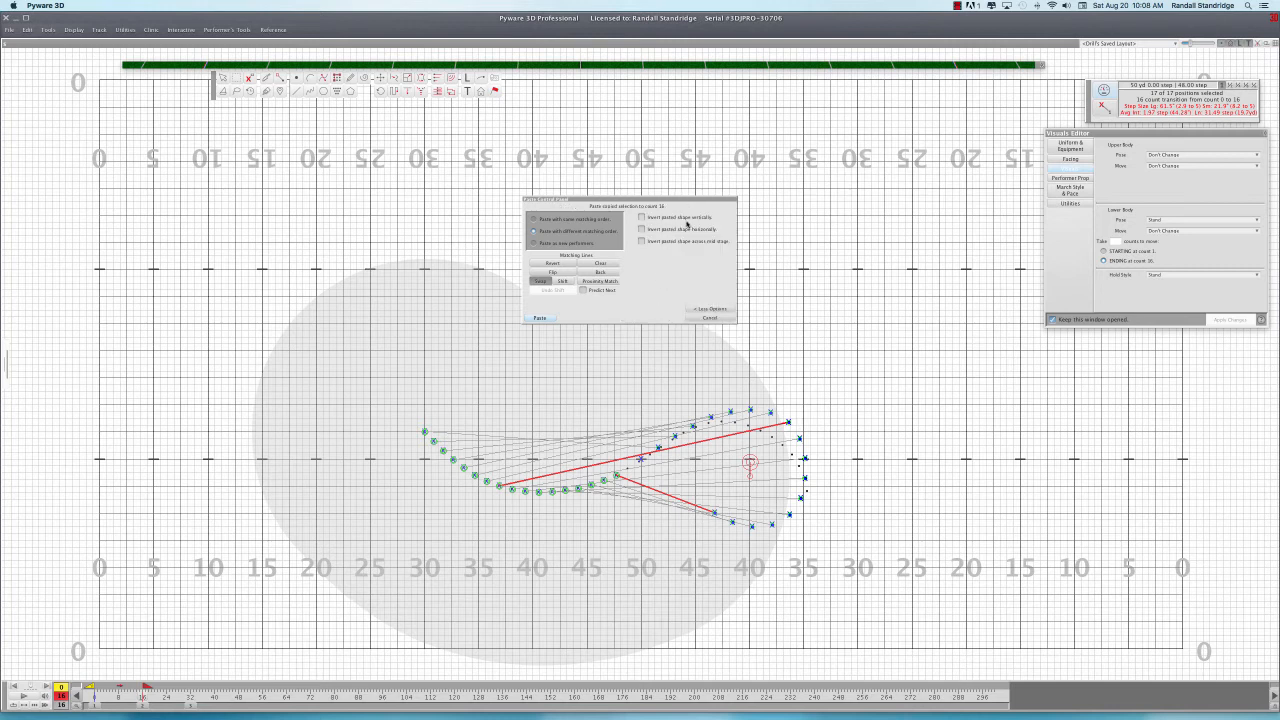
Try inverting the pasted shape vertically and horizontally, switching each inversion off again
{"action": "left_click", "coordinate": [642, 218]}
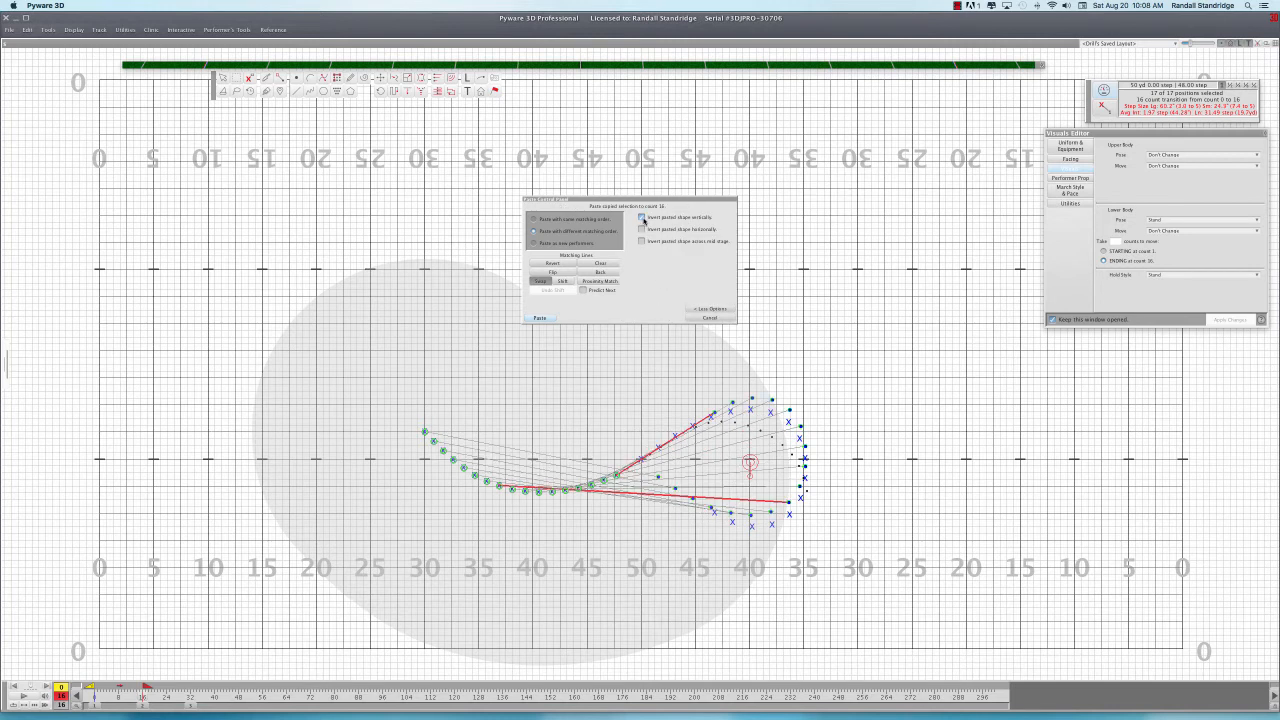
{"action": "left_click", "coordinate": [642, 218]}
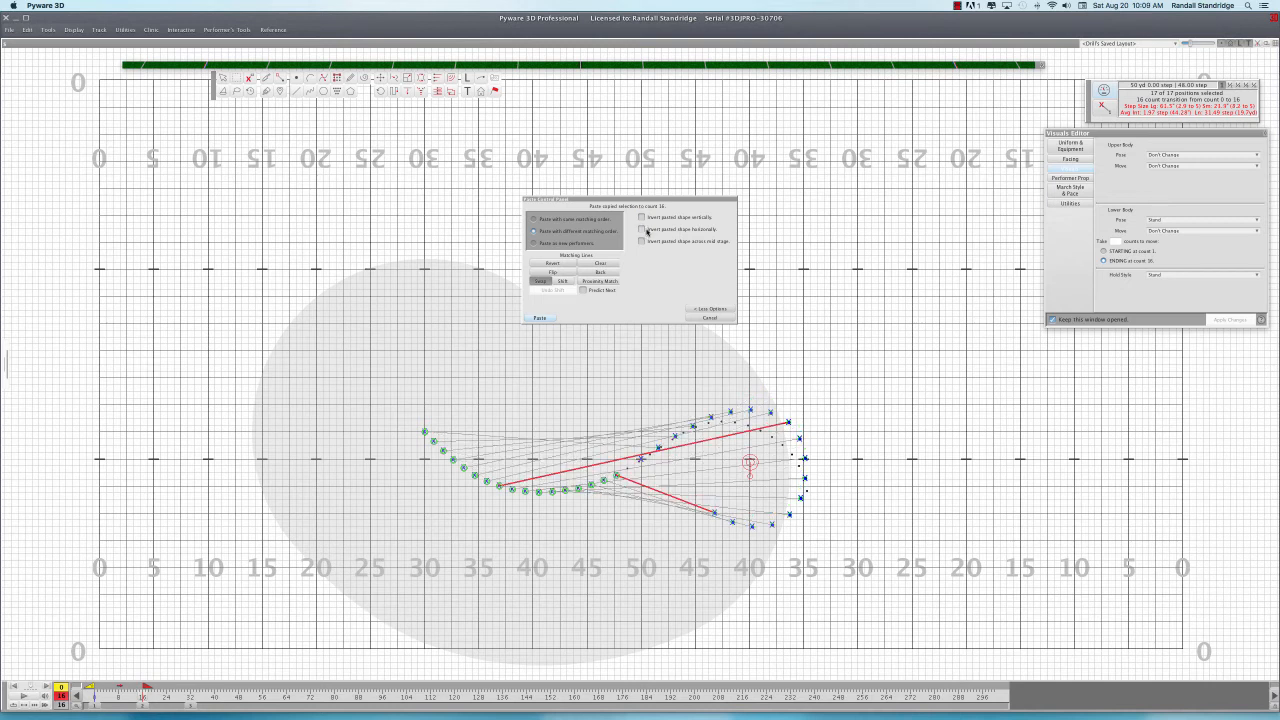
{"action": "left_click", "coordinate": [642, 229]}
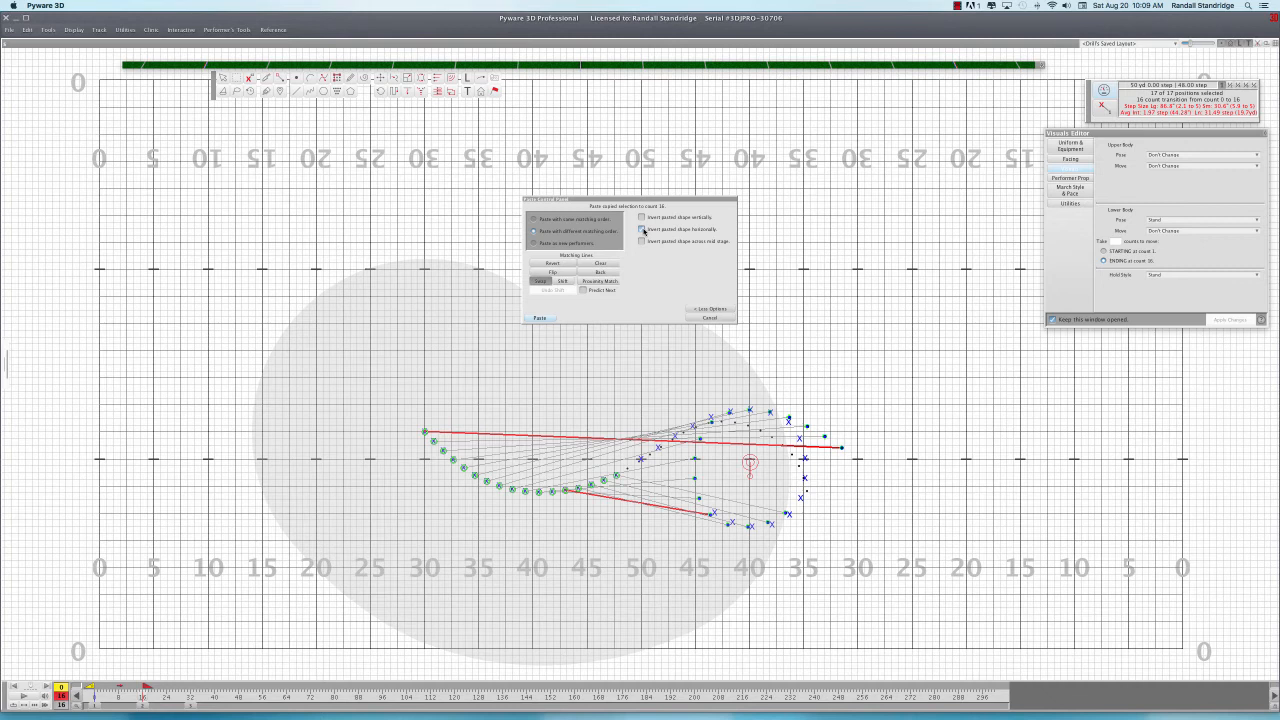
{"action": "left_click", "coordinate": [643, 230]}
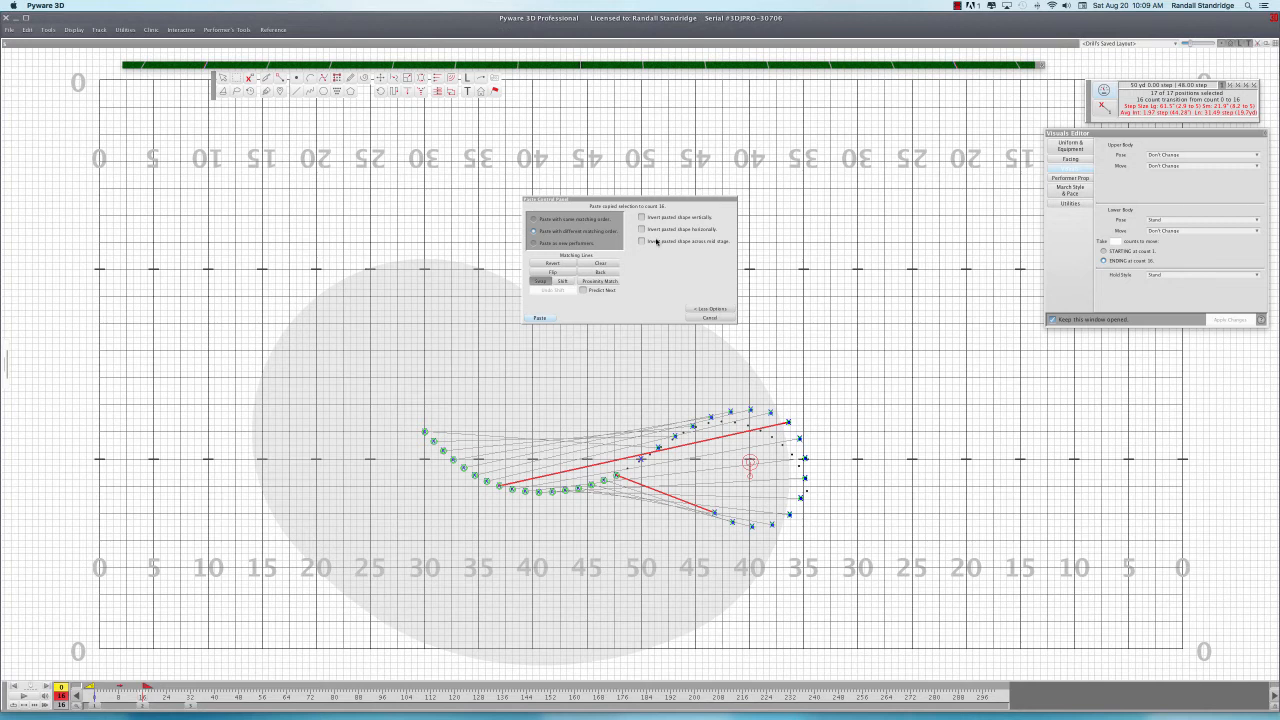
Invert the pasted shape across mid stage and clear all its matching lines
{"action": "left_click", "coordinate": [642, 241]}
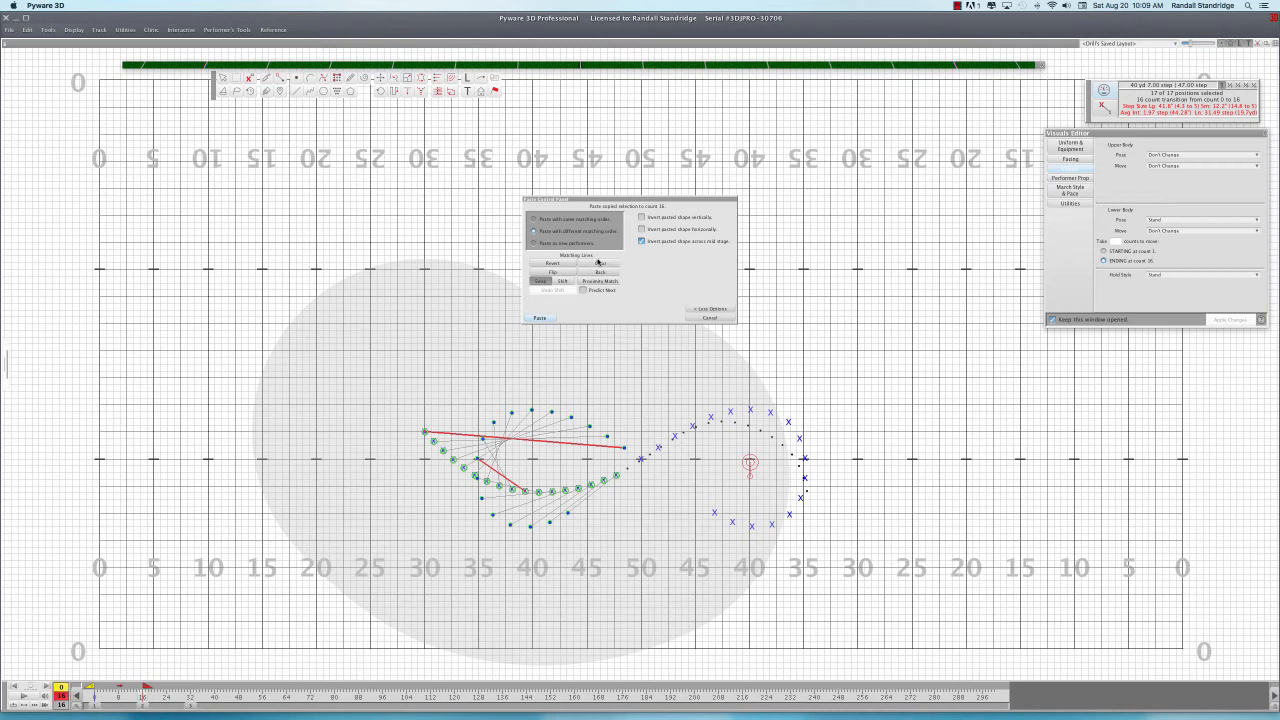
{"action": "left_click", "coordinate": [567, 272]}
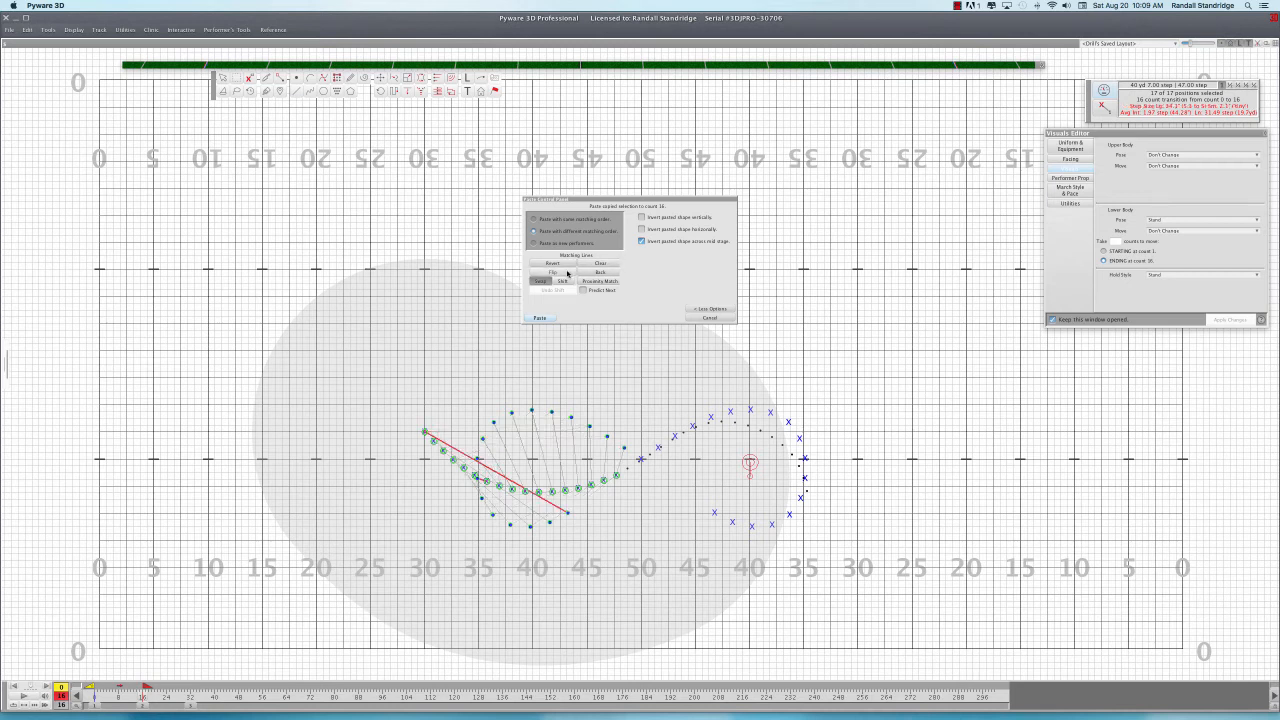
{"action": "left_click", "coordinate": [599, 264]}
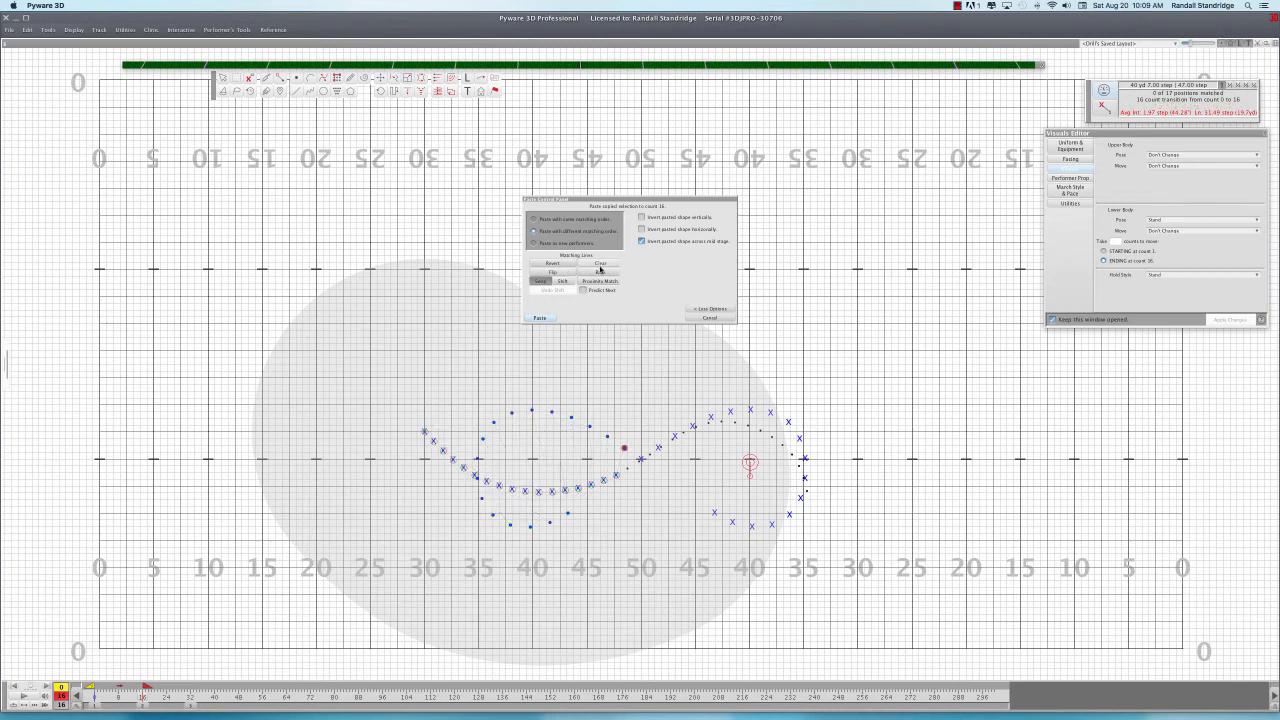
Match every other left-half performer from the 50 out to the 30 with the mirrored loop, starting at its end nearest the 50
{"action": "left_click", "coordinate": [616, 475]}
{"action": "left_click", "coordinate": [591, 485]}
{"action": "left_click", "coordinate": [565, 490]}
{"action": "left_click", "coordinate": [539, 491]}
{"action": "left_click", "coordinate": [512, 490]}
{"action": "left_click", "coordinate": [487, 482]}
{"action": "left_click", "coordinate": [463, 468]}
{"action": "left_click", "coordinate": [443, 450]}
{"action": "left_click", "coordinate": [433, 440]}
{"action": "left_click", "coordinate": [424, 432]}
Match the skipped performers back toward the 50 with the mirrored loop's remaining positions, and paste the shape
{"action": "left_click", "coordinate": [453, 460]}
{"action": "left_click", "coordinate": [475, 475]}
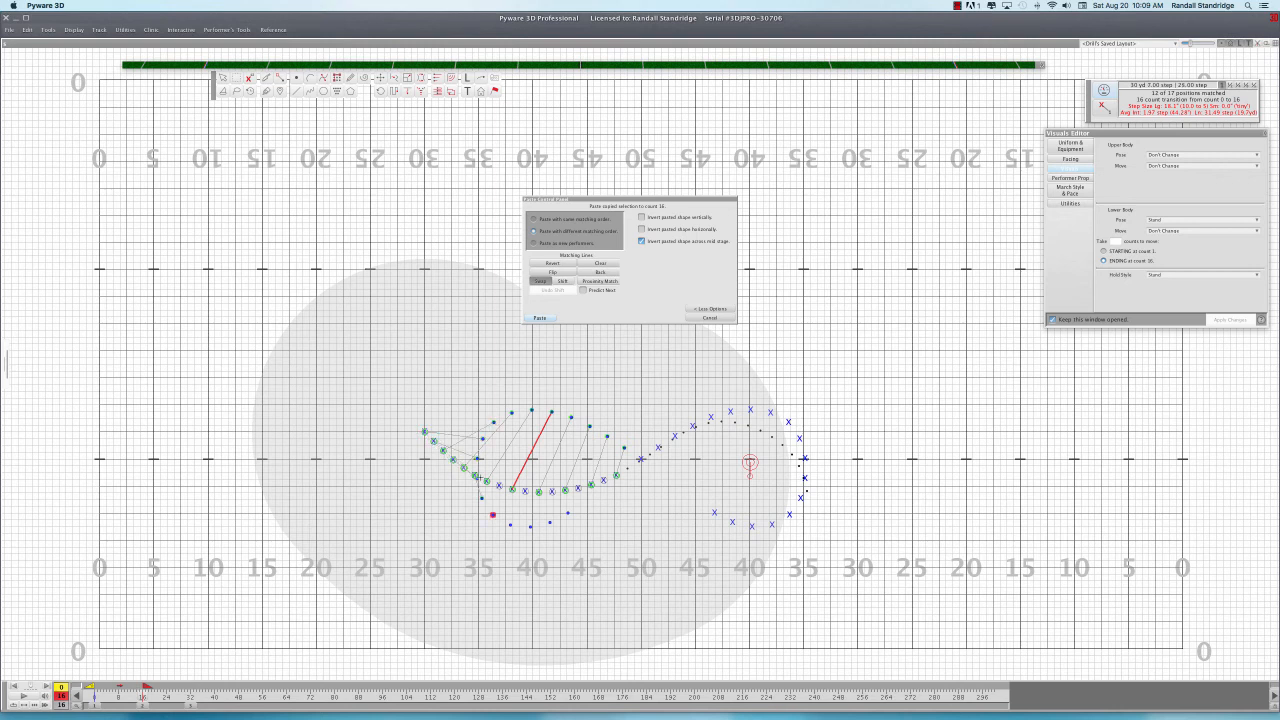
{"action": "left_click", "coordinate": [499, 486]}
{"action": "left_click", "coordinate": [526, 491]}
{"action": "left_click", "coordinate": [552, 491]}
{"action": "left_click", "coordinate": [578, 488]}
{"action": "left_click", "coordinate": [478, 486]}
{"action": "left_click", "coordinate": [548, 319]}
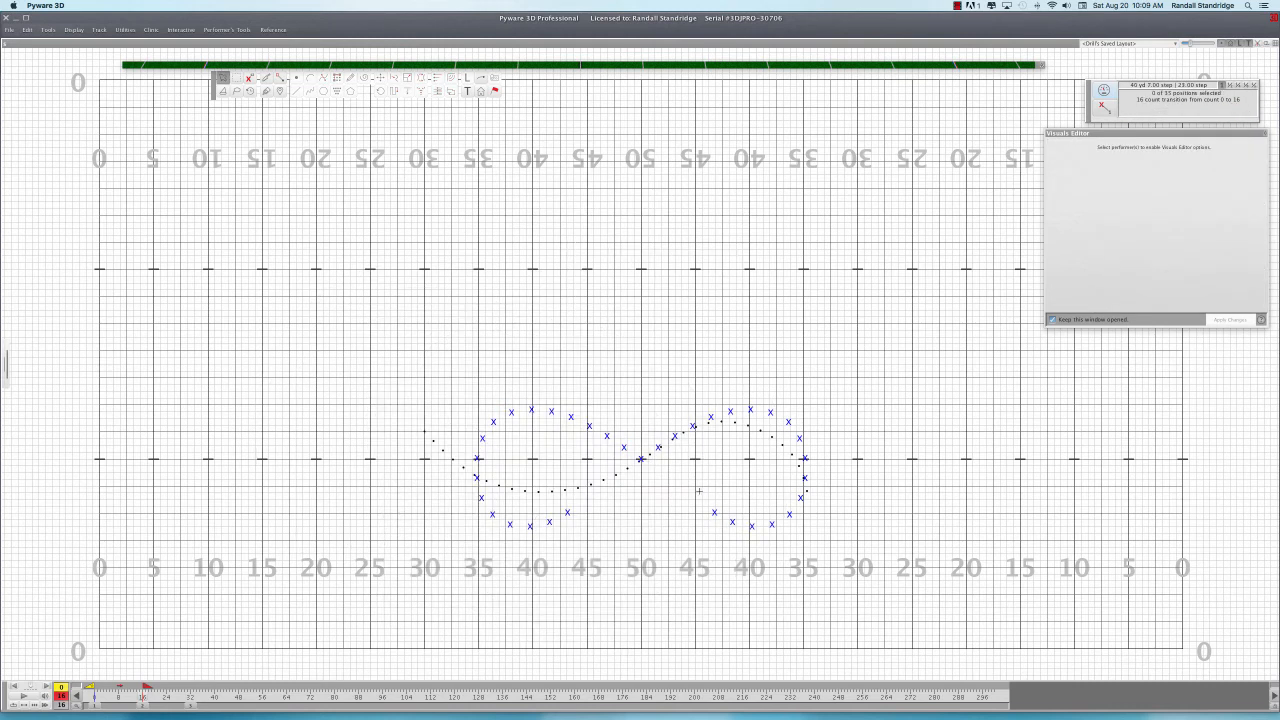
Play the 16-count move in the 3D view to check how both halves form their loops
{"action": "left_click", "coordinate": [652, 65]}
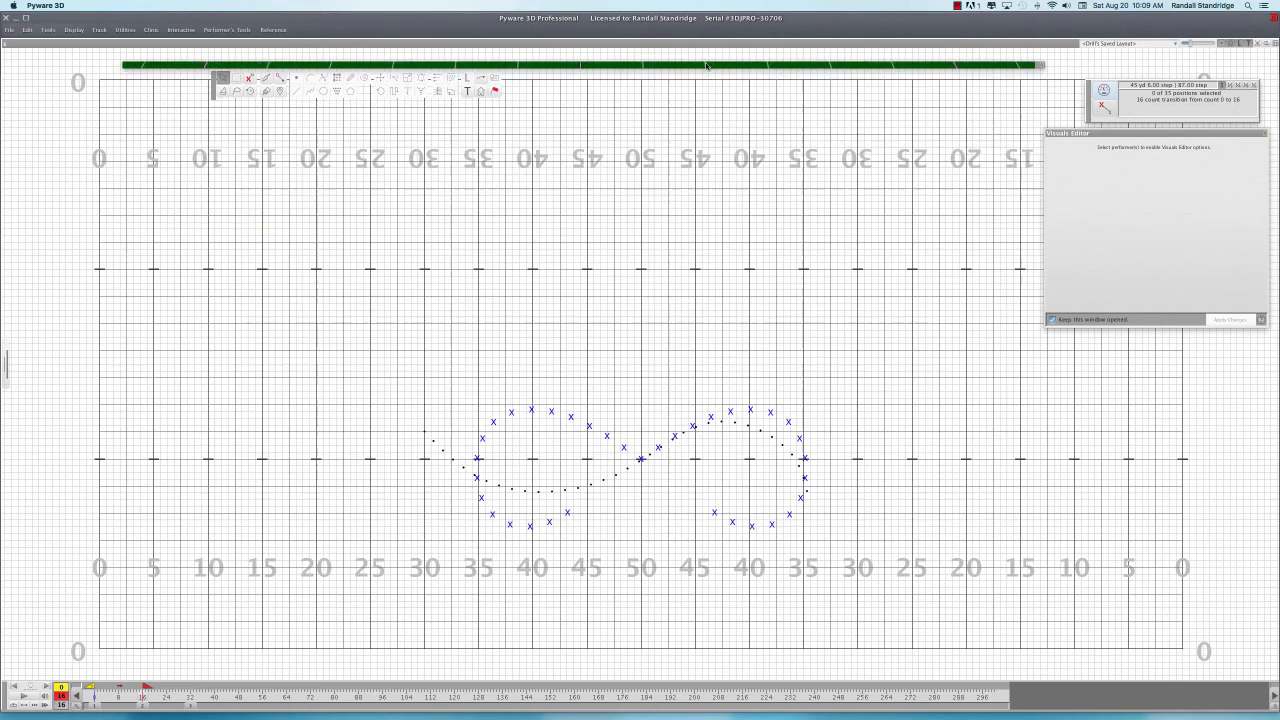
{"action": "left_click", "coordinate": [708, 66]}
{"action": "left_click", "coordinate": [28, 697]}
{"action": "left_click", "coordinate": [958, 5]}
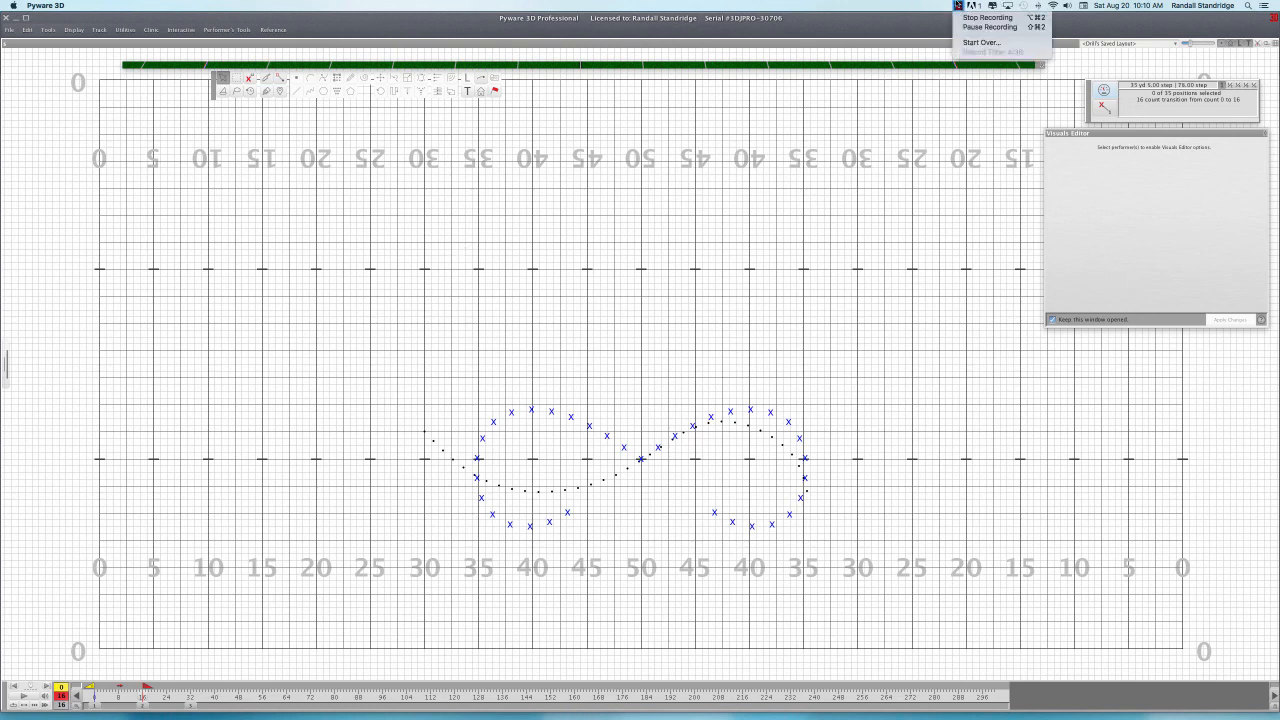